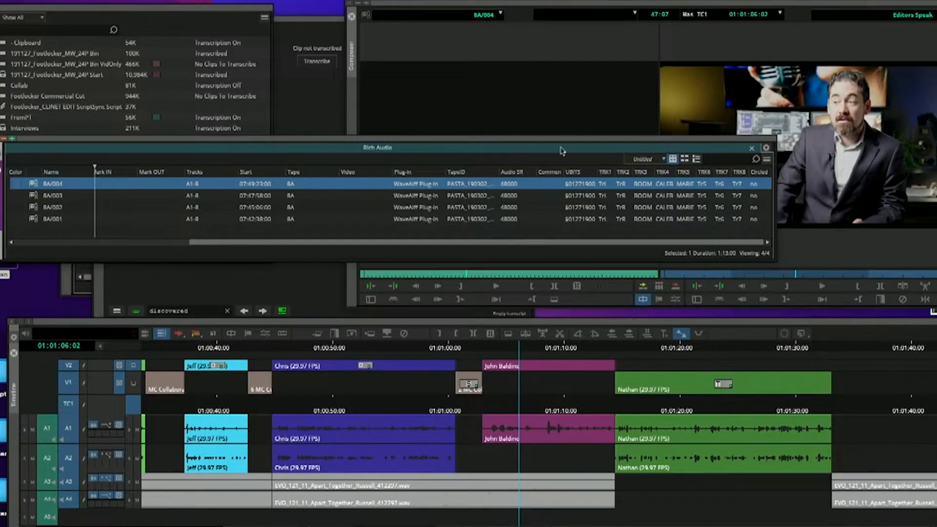
- Load the clip 8A/003 into the source monitor and show the source track names in the timeline
double_click(32, 195)
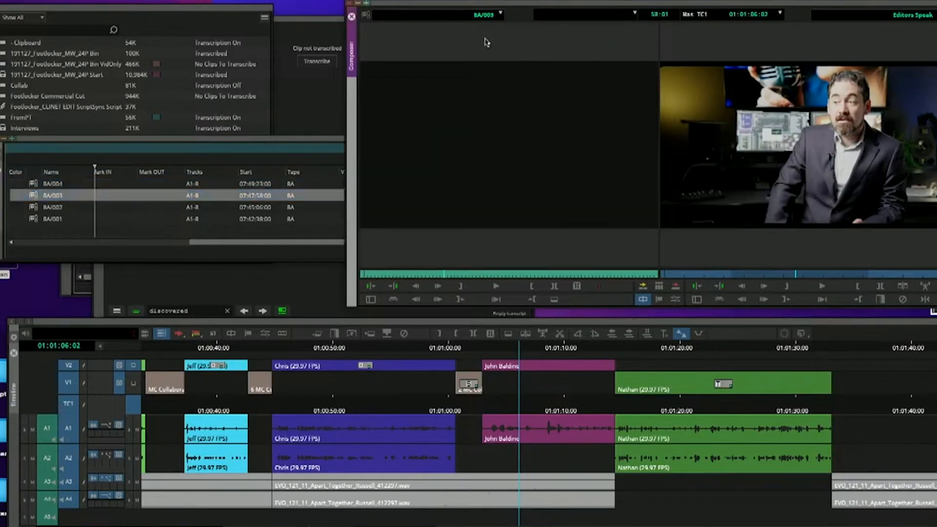
click(211, 323)
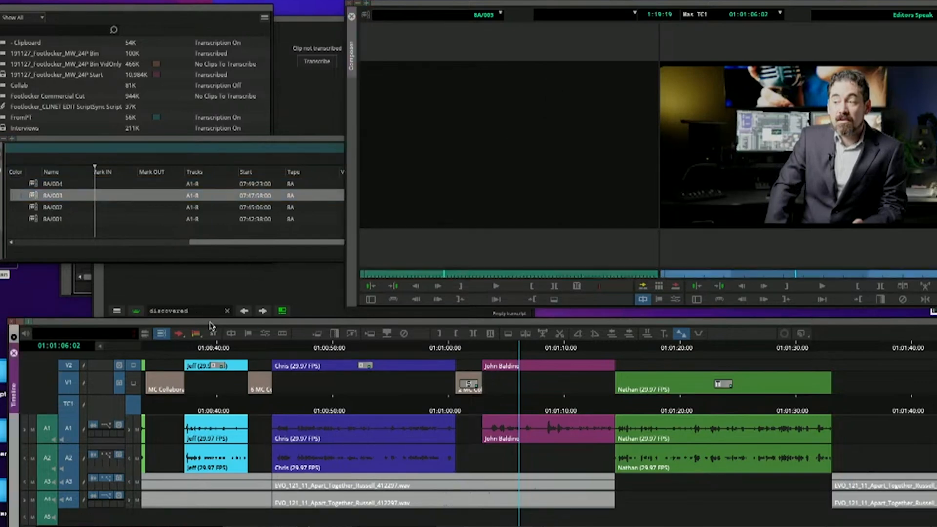
double_click(210, 320)
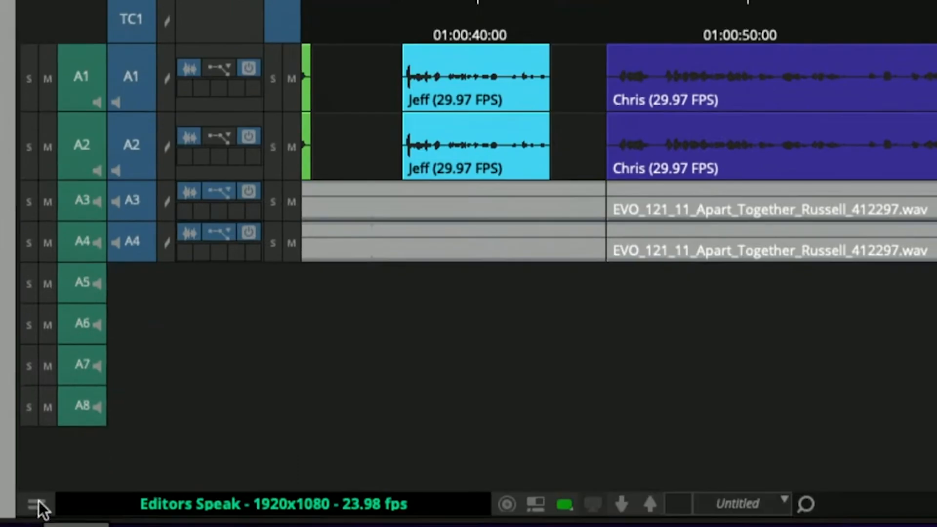
click(37, 503)
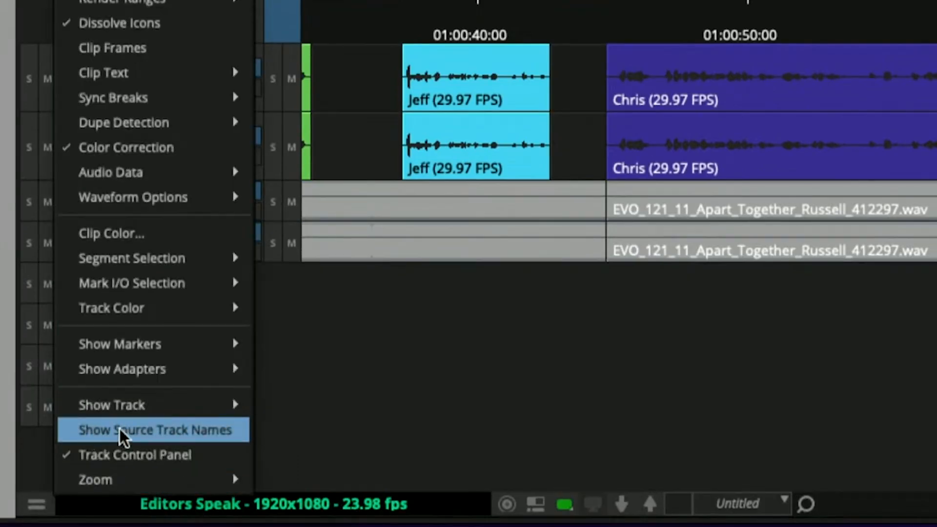
click(183, 430)
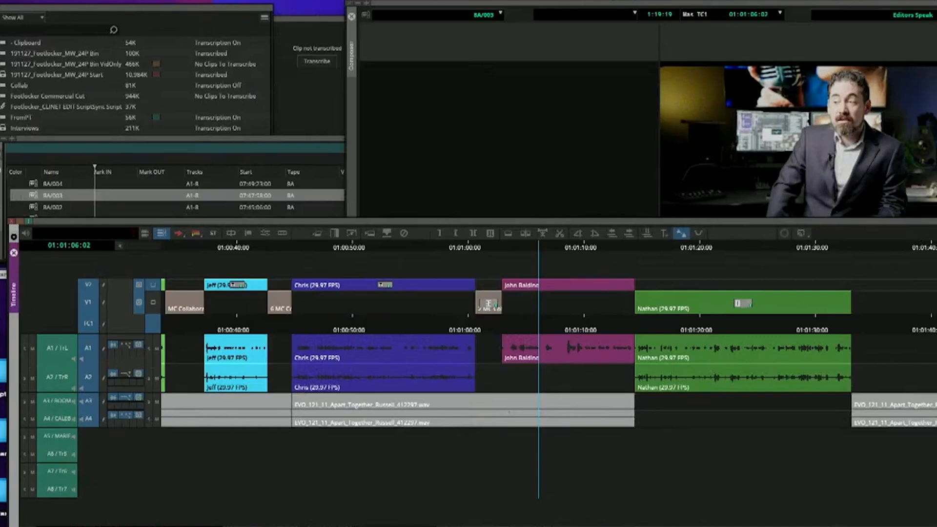
- Turn off the source track names in the timeline's track panel
right_click(30, 523)
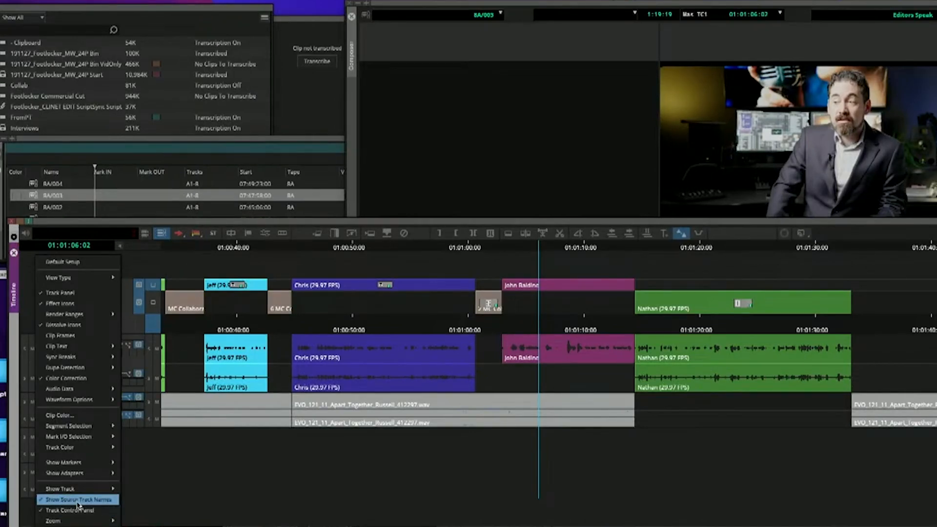
click(78, 503)
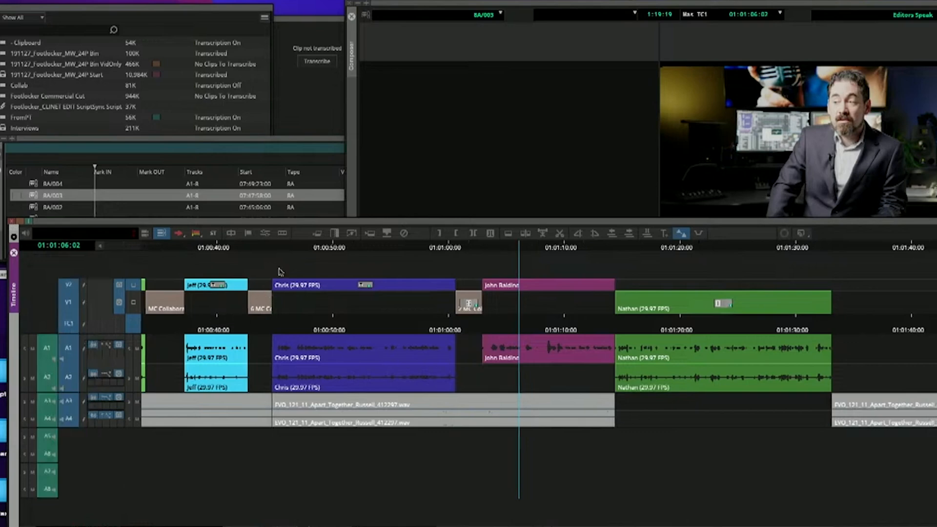
- Load the FootLocker_NoMatterWhat_57s sequence into the record monitor and play a section from near its beginning
click(912, 19)
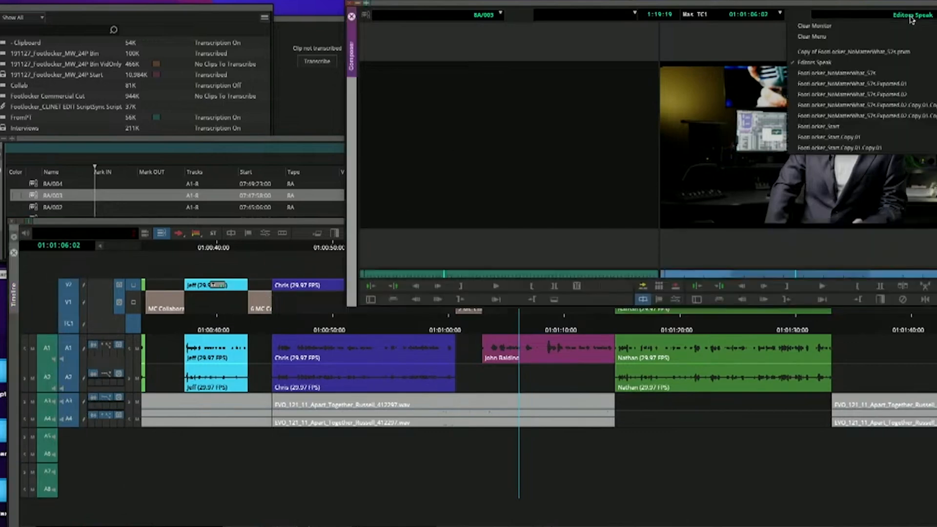
click(889, 72)
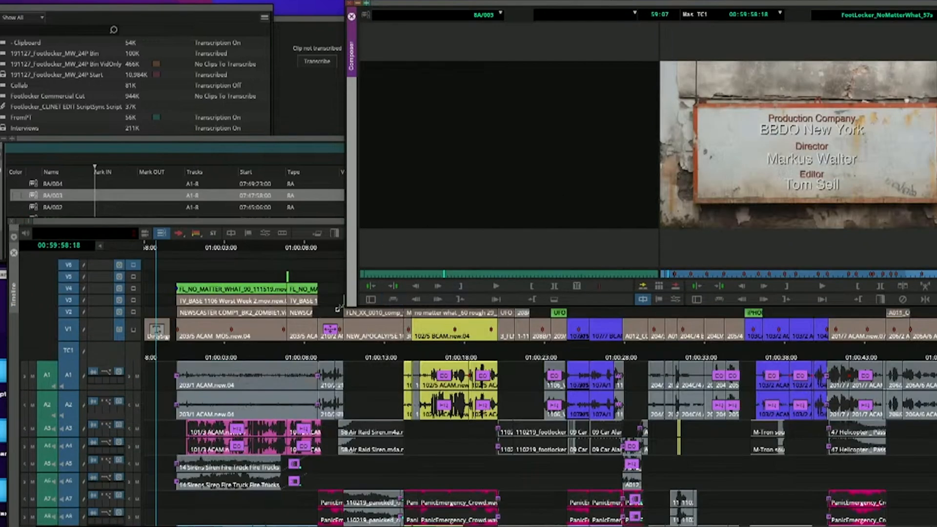
click(266, 251)
key(space)
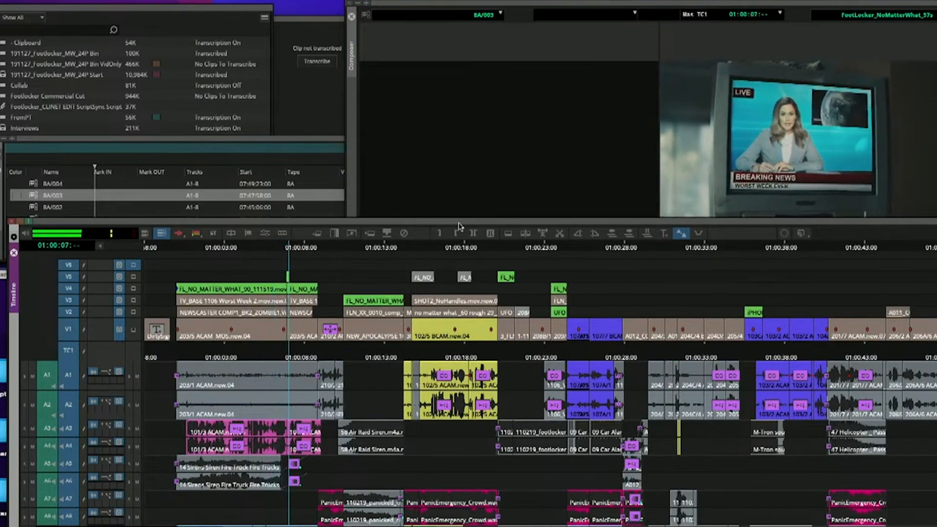
click(573, 180)
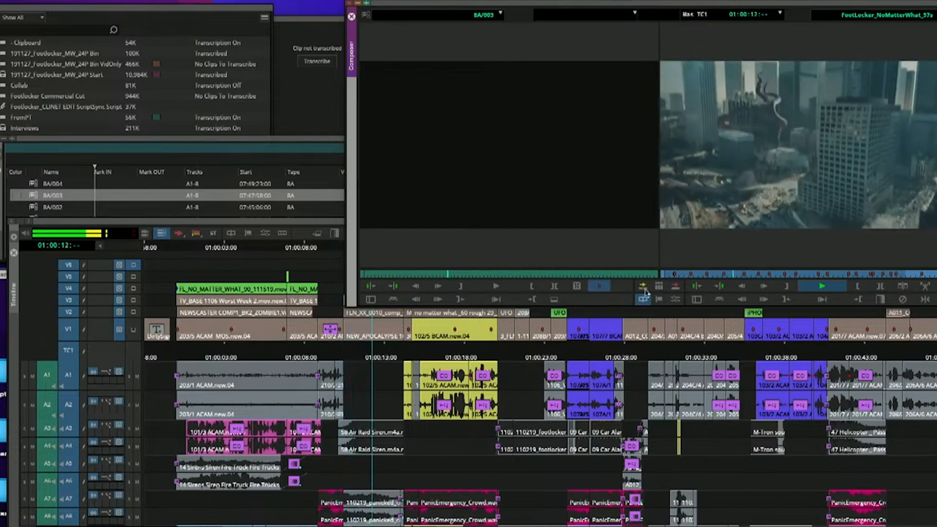
key(space)
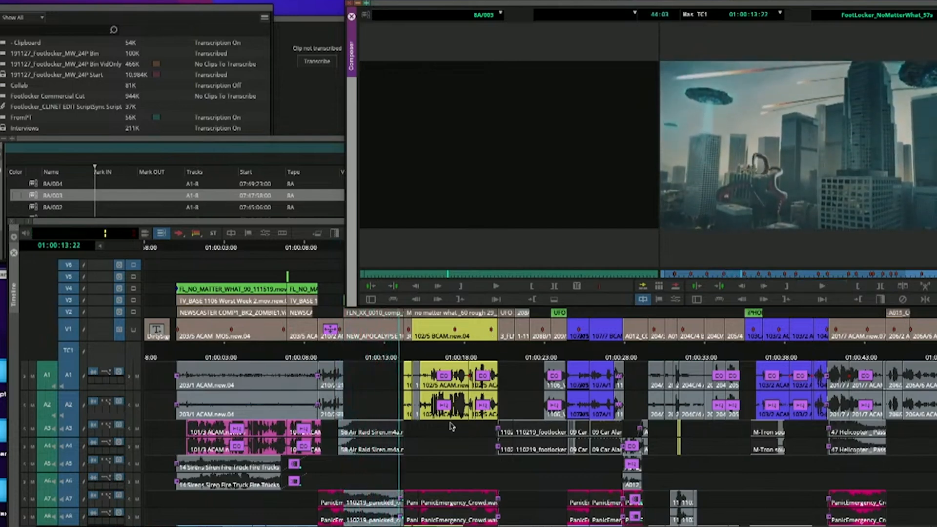
- Set the timeline's audio waveforms to display Output Levels
drag(306, 222, 310, 115)
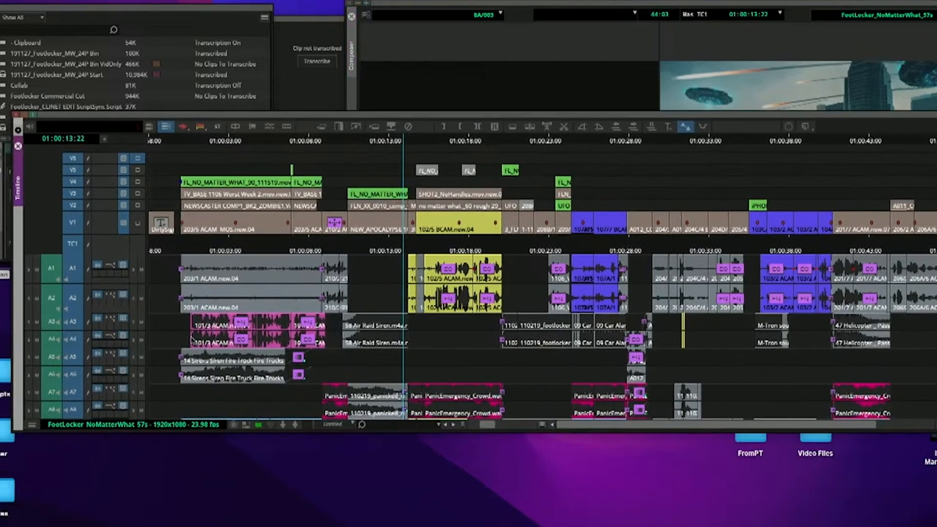
click(32, 426)
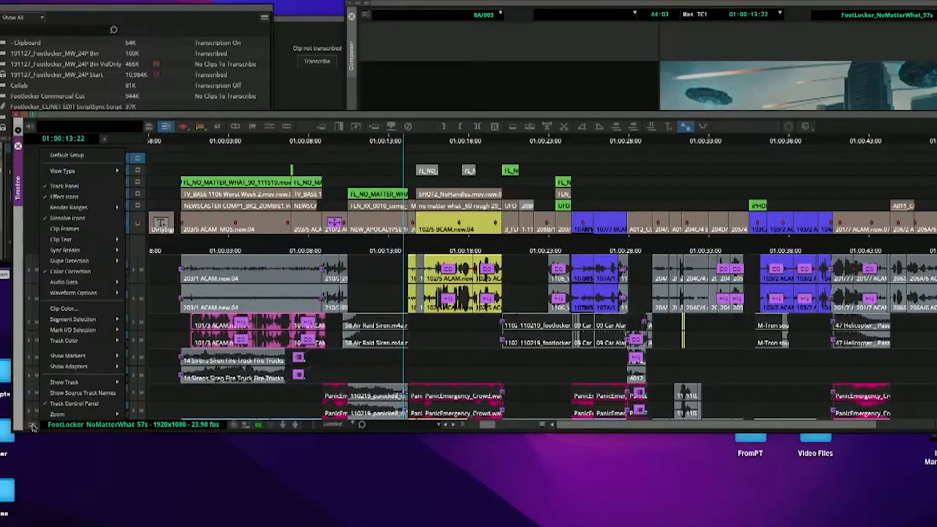
click(32, 425)
click(30, 423)
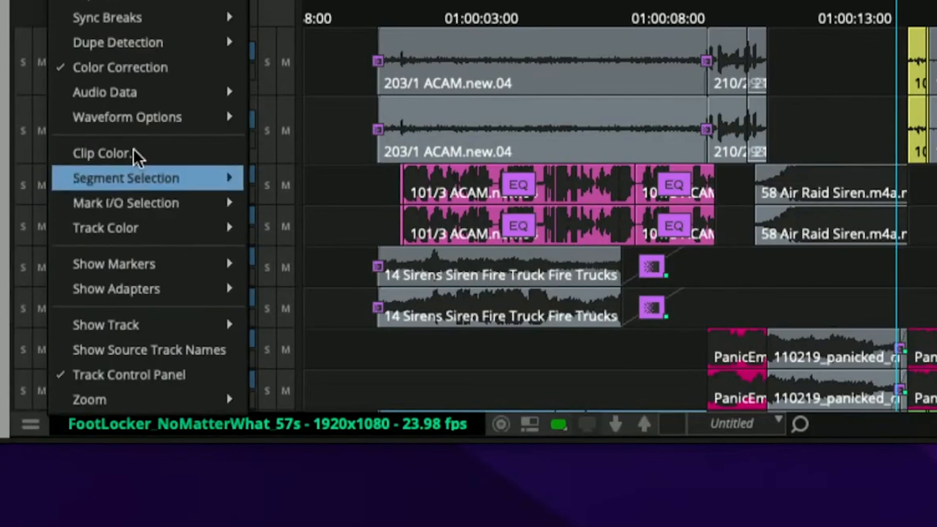
mouse_move(135, 122)
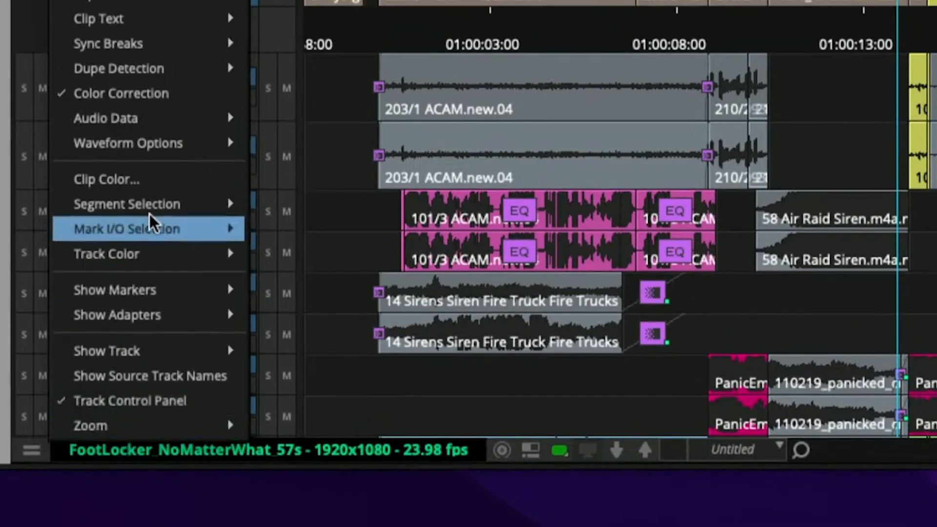
mouse_move(137, 146)
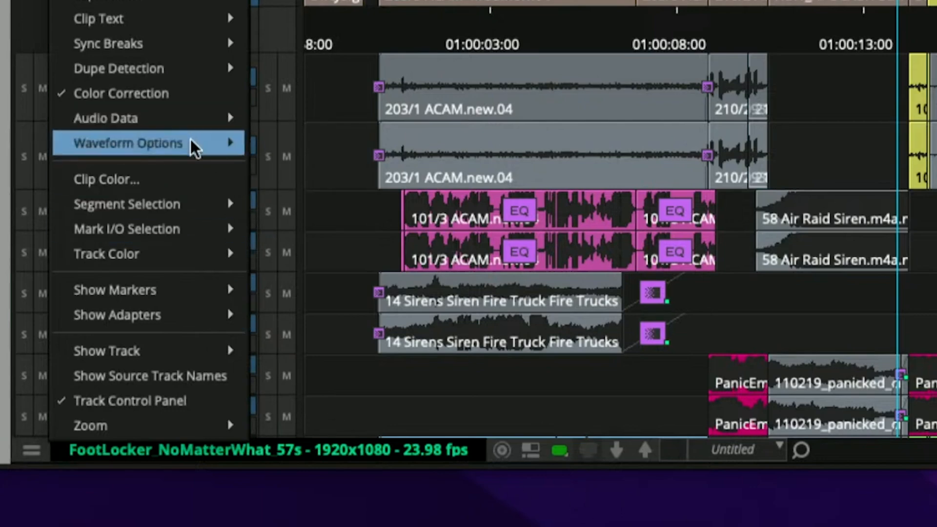
mouse_move(195, 143)
click(303, 167)
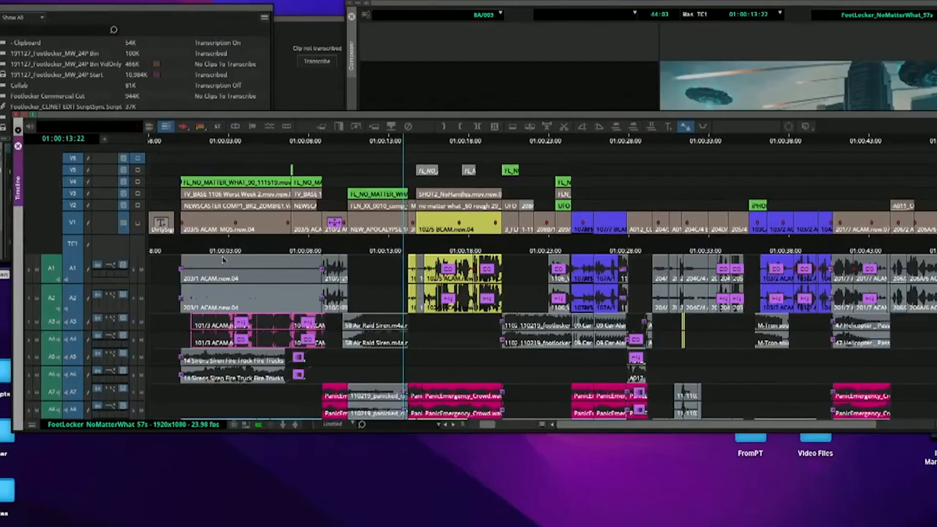
- Park at 01:00:12:12 and lower the A3 clip gain to -20.5 dB in the Audio Mixer
click(381, 142)
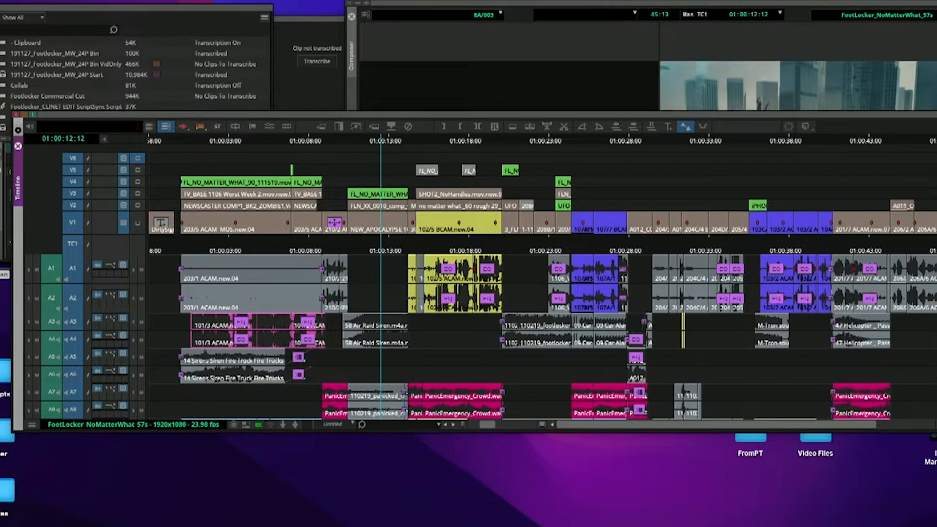
click(273, 91)
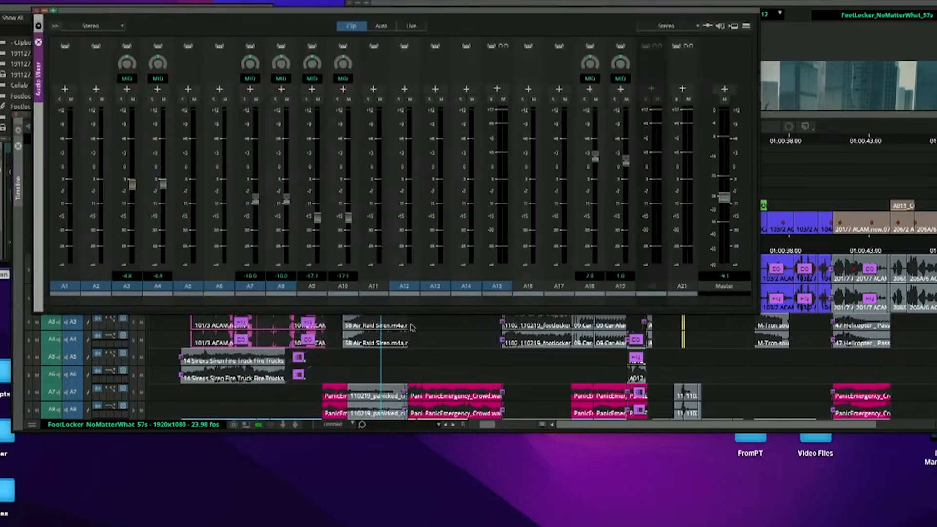
drag(374, 10, 377, 1)
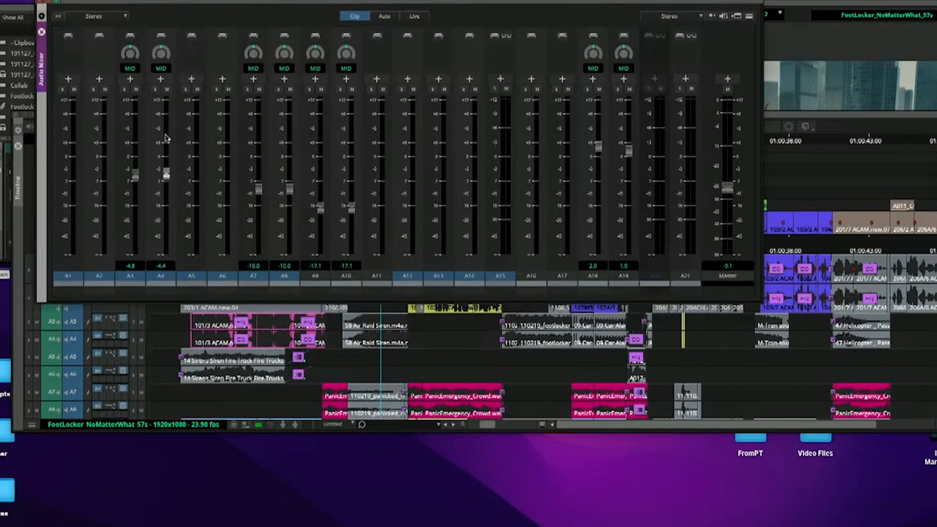
drag(134, 176, 169, 218)
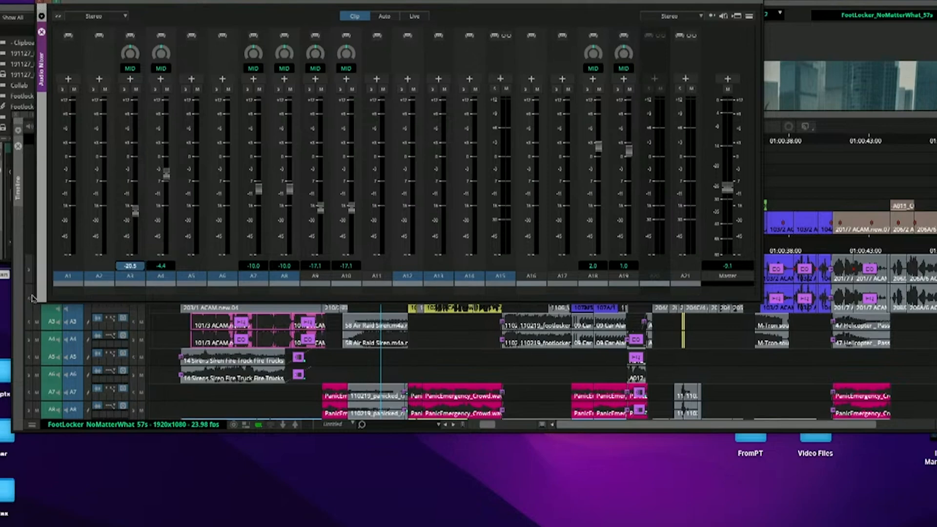
- Set the timeline's audio waveforms to Full Height and move the timeline window back below the monitors
click(33, 426)
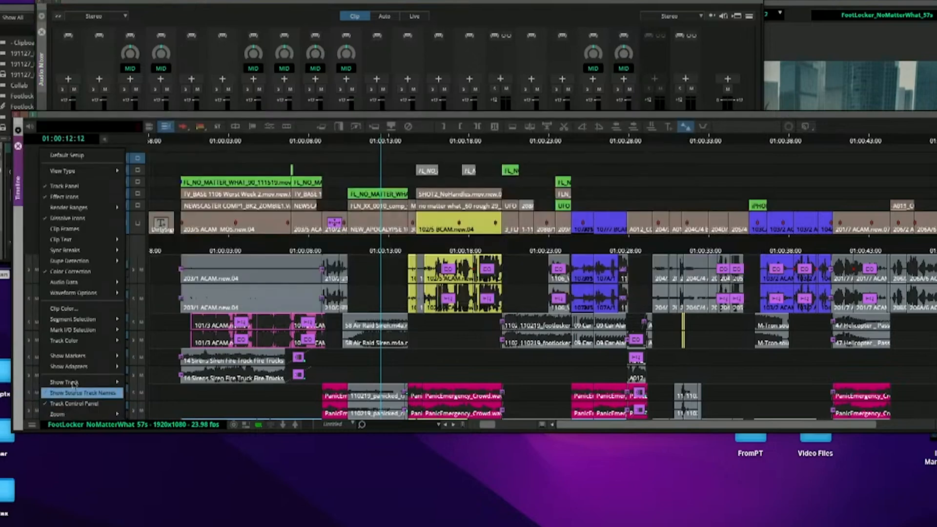
mouse_move(88, 293)
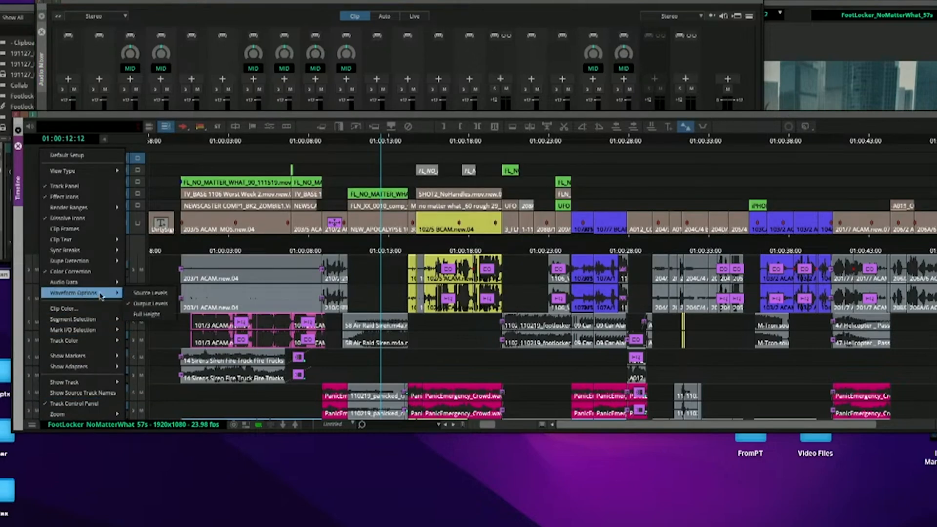
click(165, 314)
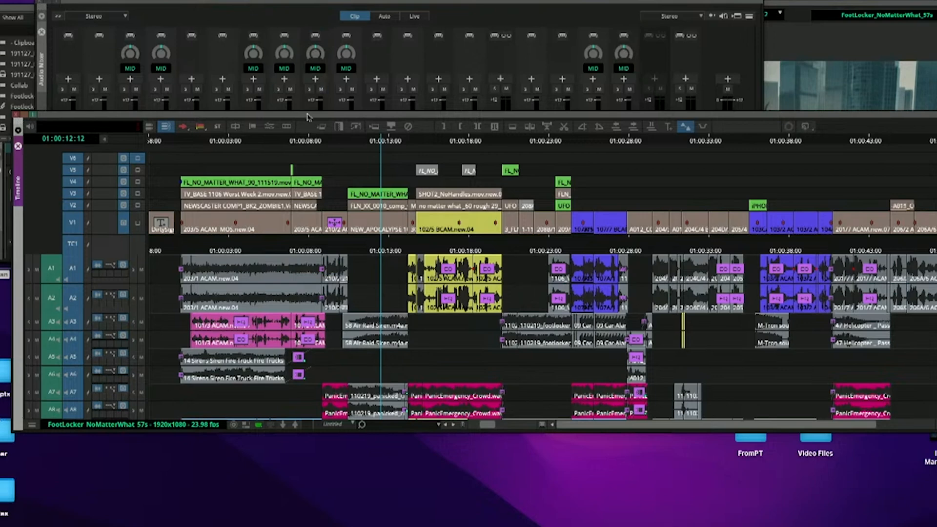
drag(330, 117, 322, 317)
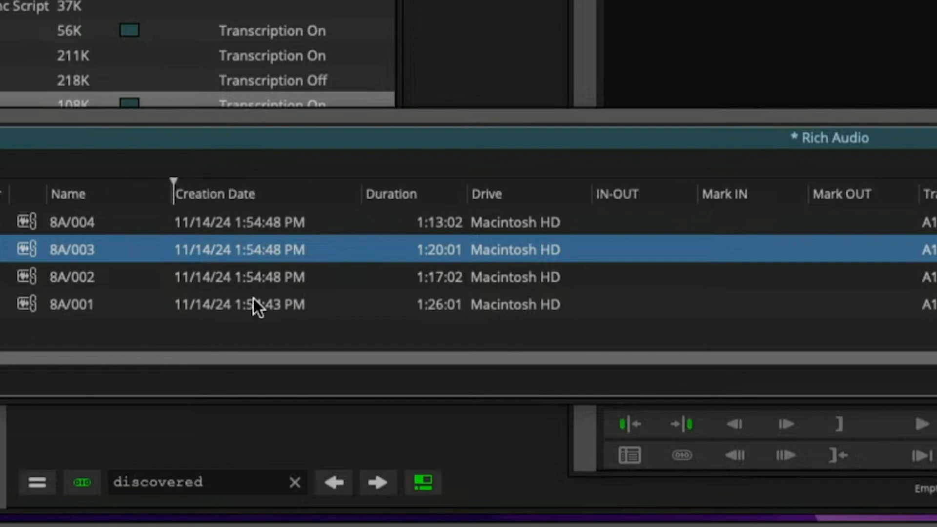
drag(303, 358, 227, 330)
drag(212, 359, 149, 322)
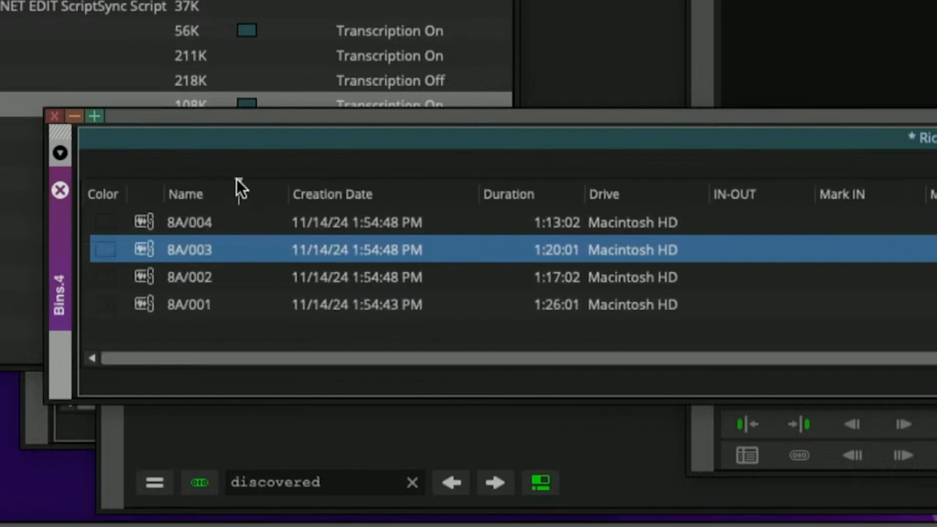
drag(238, 359, 36, 341)
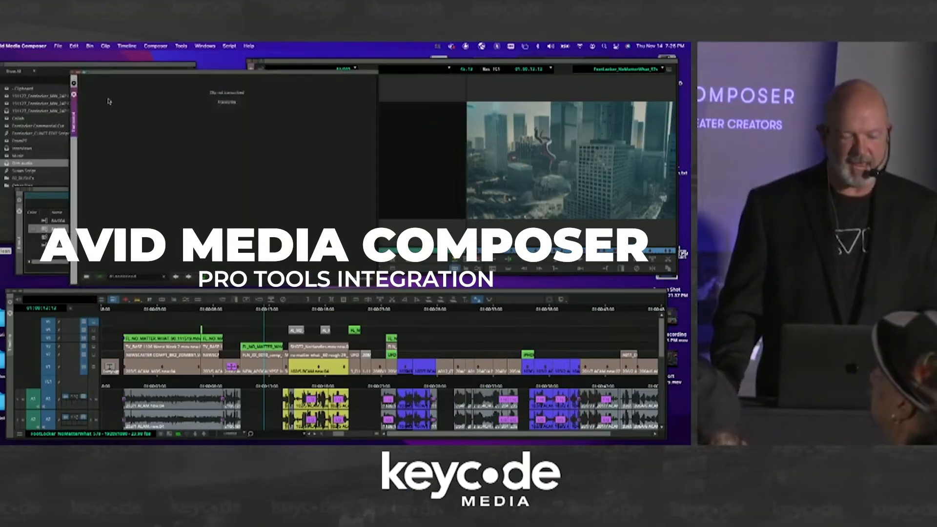
- Close the transcript window and load a recent video clip into the source monitor
click(74, 96)
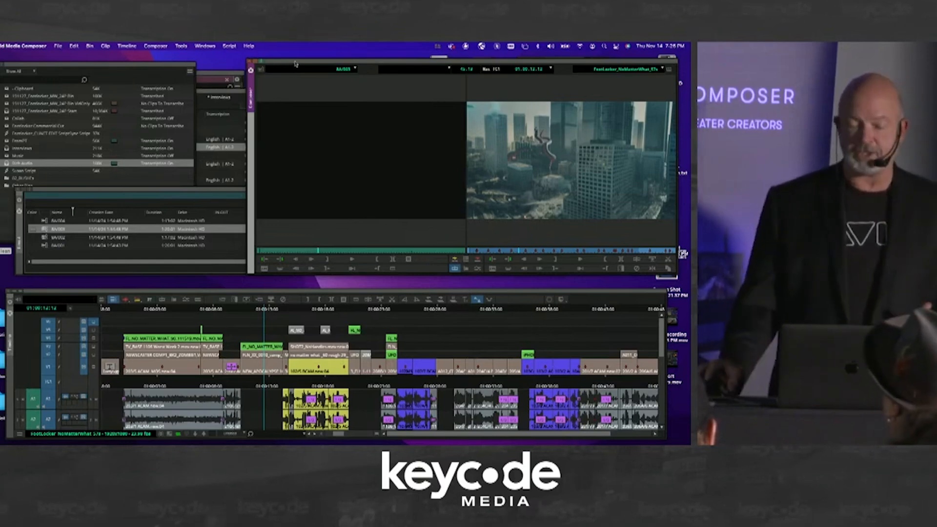
click(331, 71)
click(298, 147)
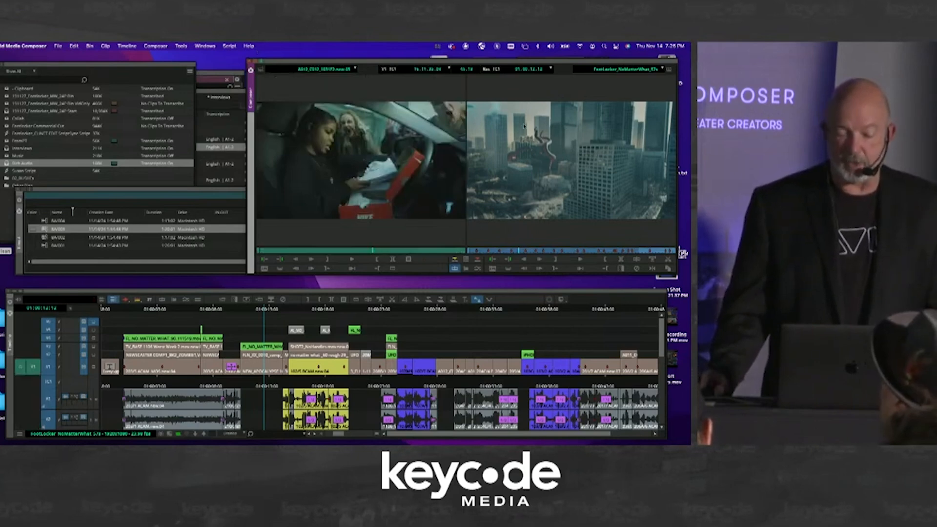
- Open the export options for the FootLocker_NoMatterWhat_57s sequence and set the export format to Pro Tools Session
right_click(472, 109)
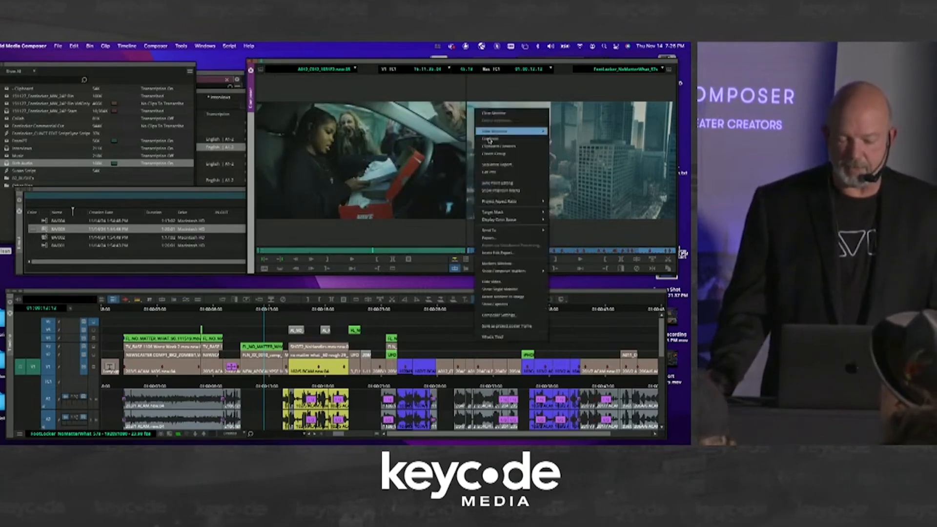
click(502, 238)
click(332, 246)
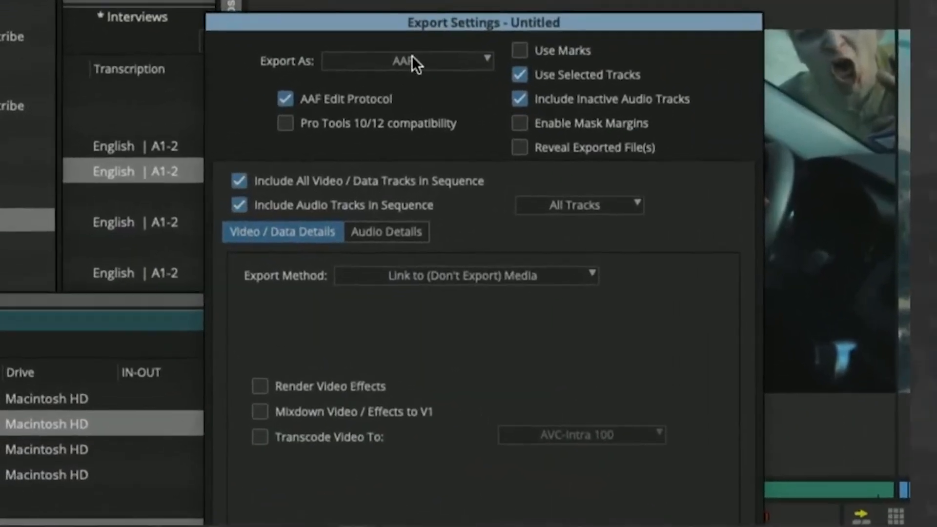
click(366, 76)
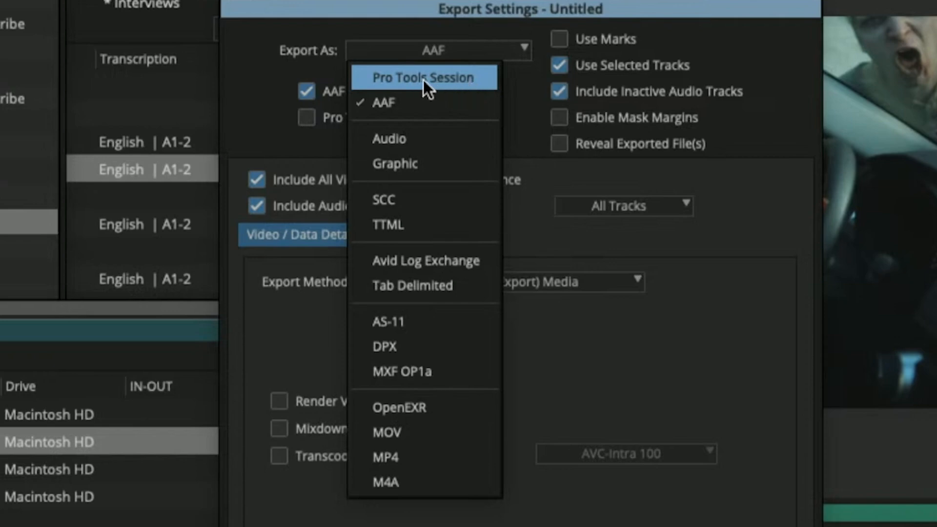
click(452, 80)
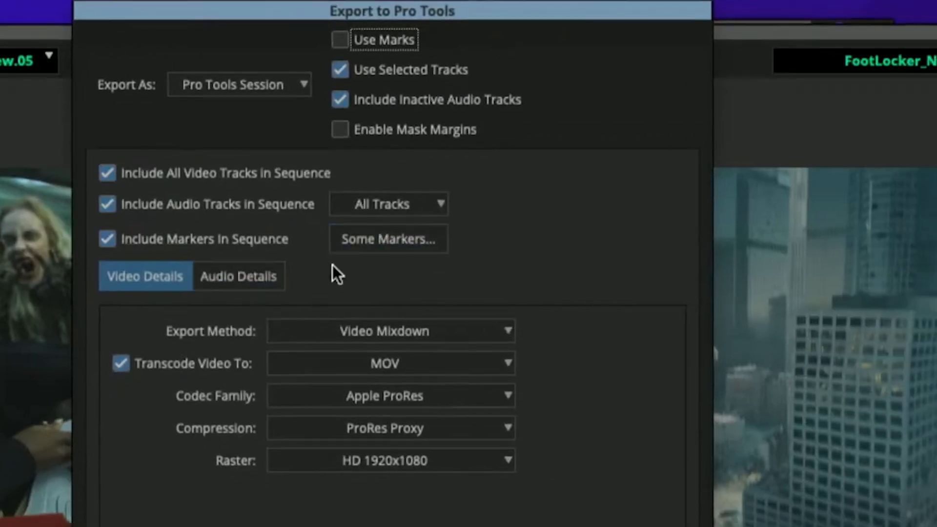
- Examine the audio track range choices and the marker filter by track type and color for the Pro Tools export
click(421, 198)
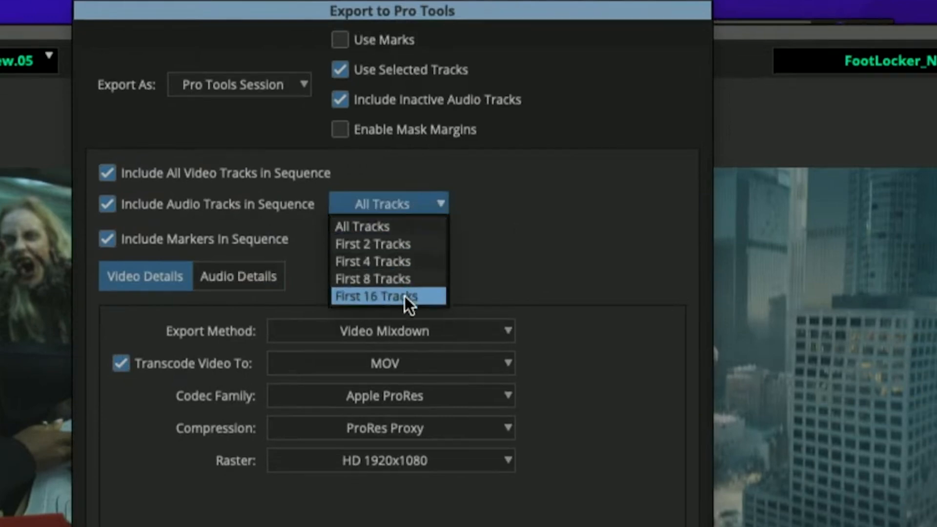
click(484, 261)
click(395, 237)
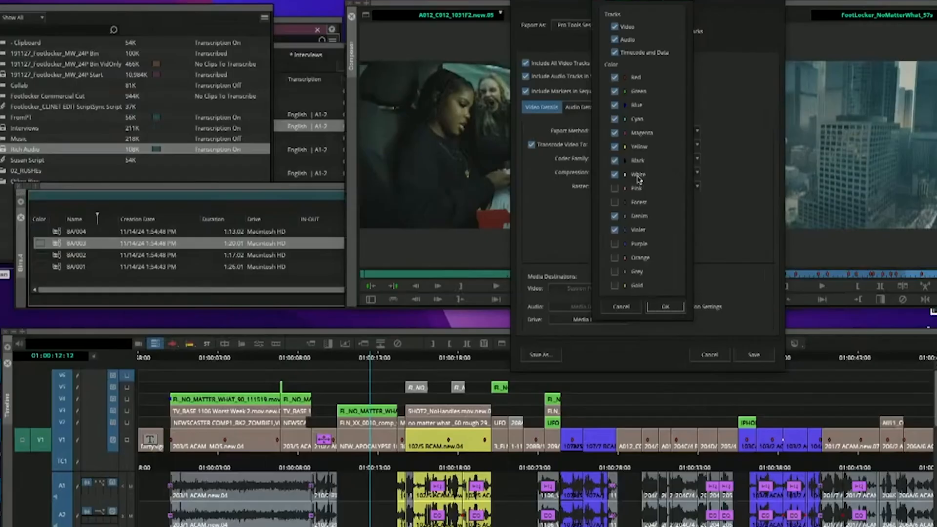
click(628, 310)
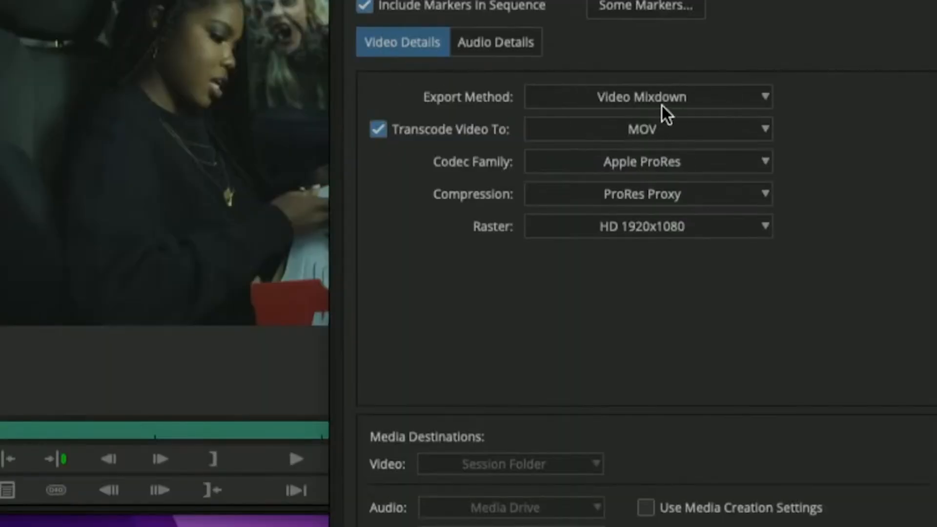
- Examine the transcode format, codec family and compression choices in the video details of the Pro Tools export
click(653, 129)
click(832, 148)
click(718, 162)
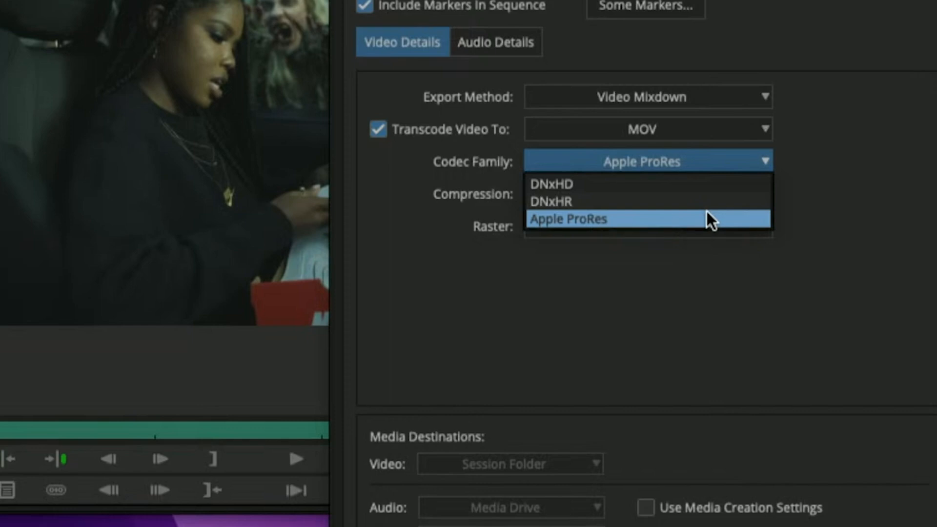
click(618, 218)
click(679, 198)
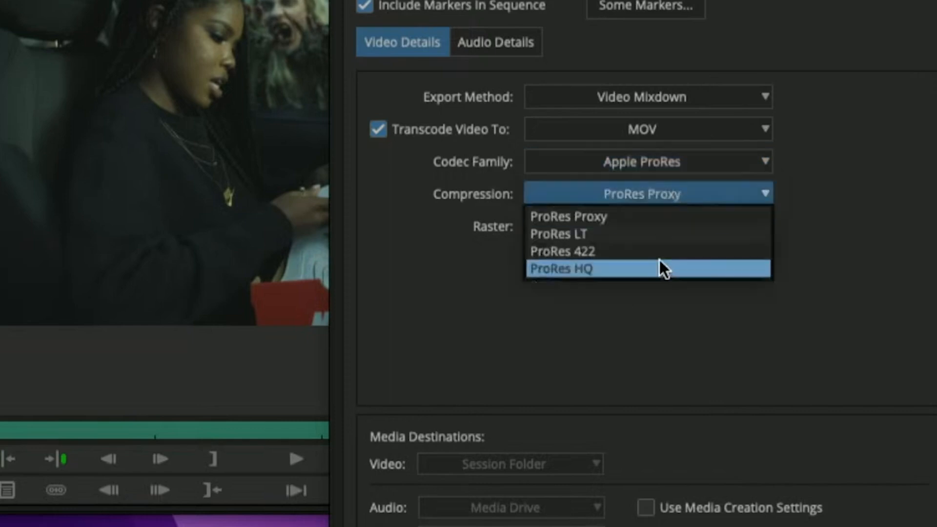
click(643, 308)
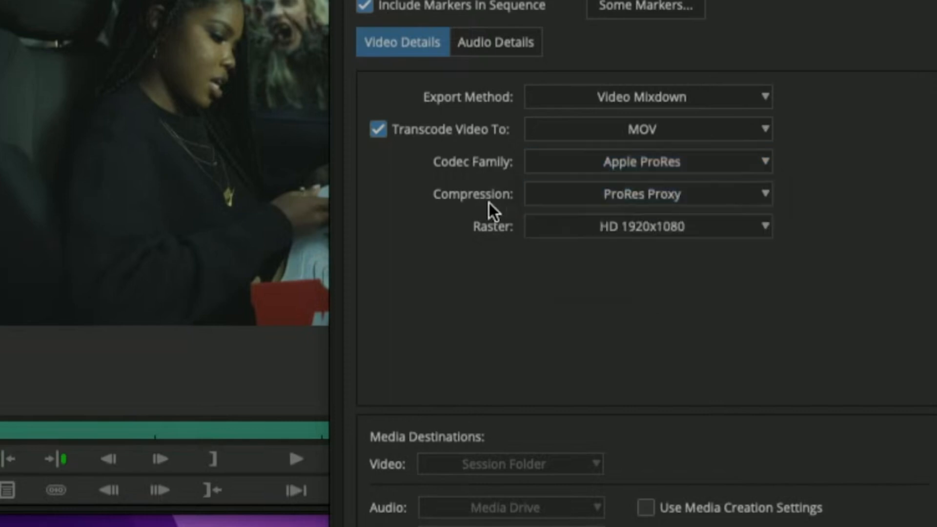
- Examine the audio export methods in the Pro Tools export's audio details, and close the export without saving
click(496, 43)
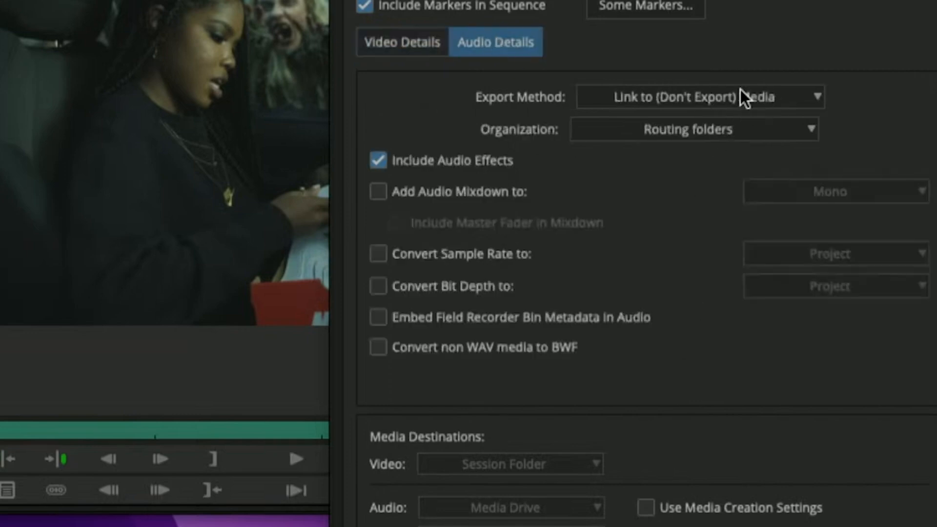
click(668, 96)
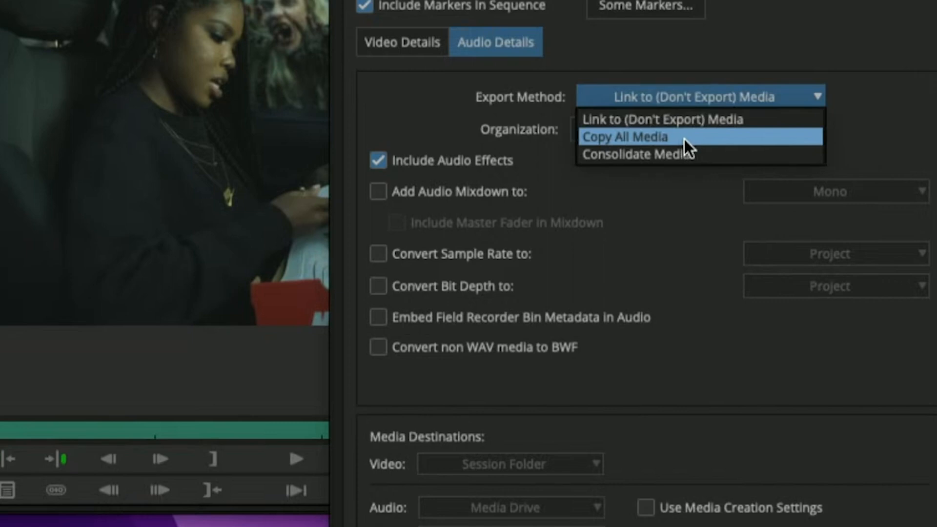
click(638, 229)
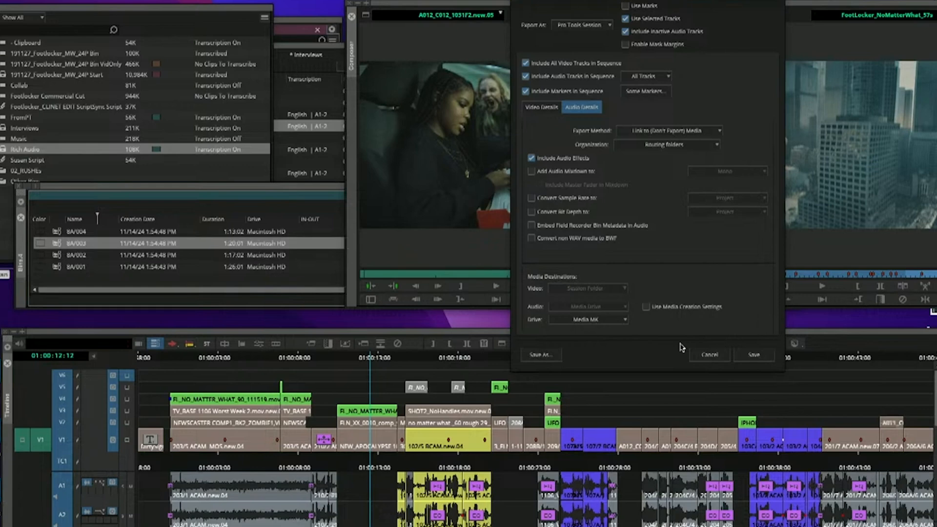
click(710, 354)
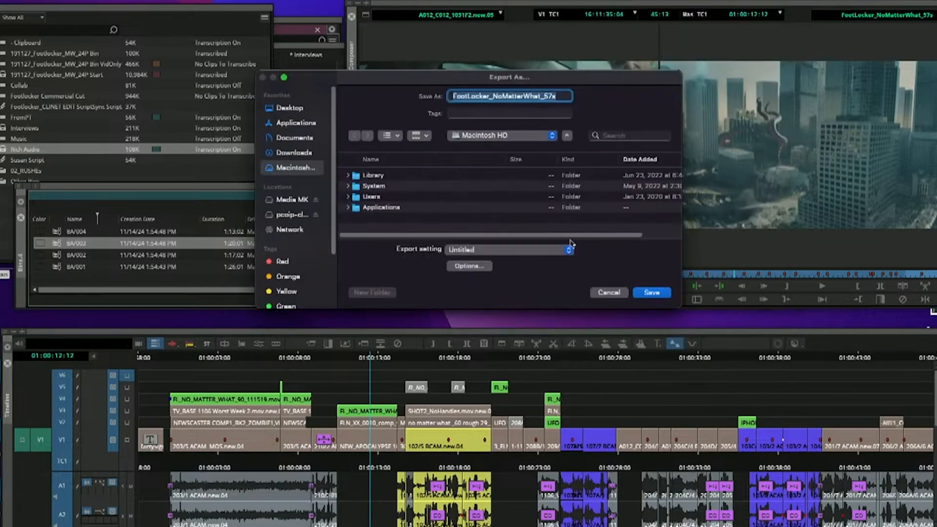
click(612, 293)
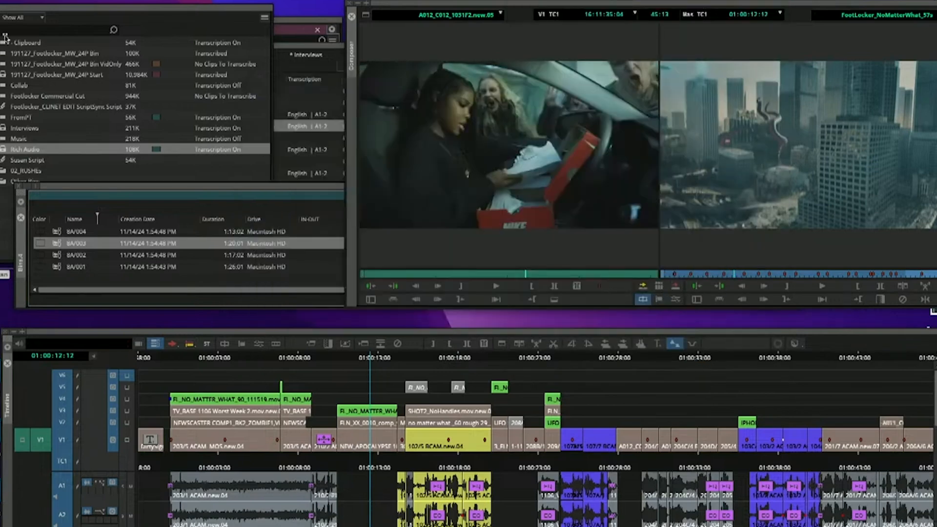
- Switch to Finder, open the New Copy of New FootLocker_Start folder on the Desktop, and select Copy of New FootLocker_Start.ptxm
click(98, 525)
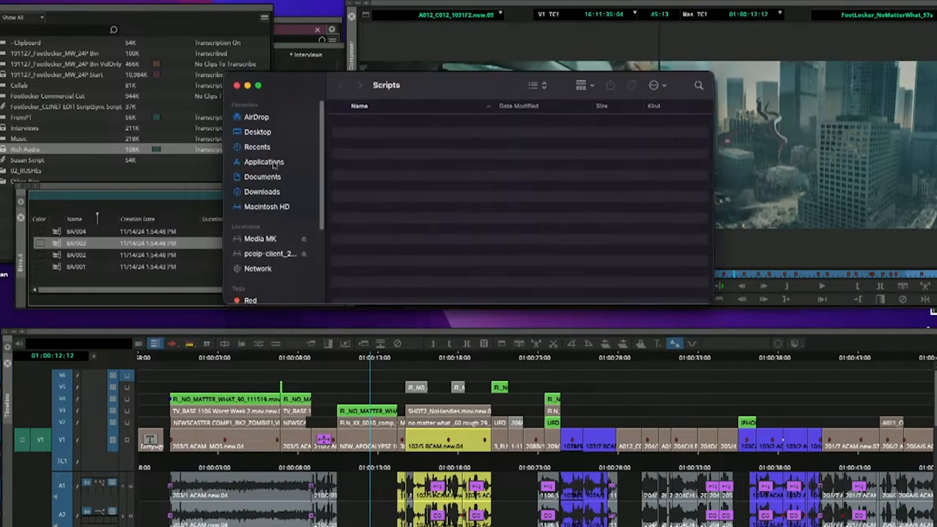
click(257, 132)
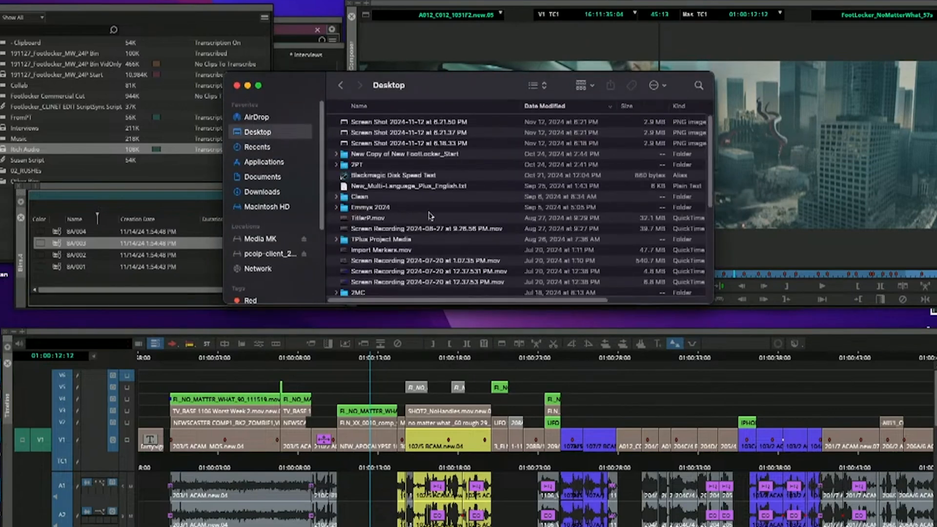
double_click(377, 154)
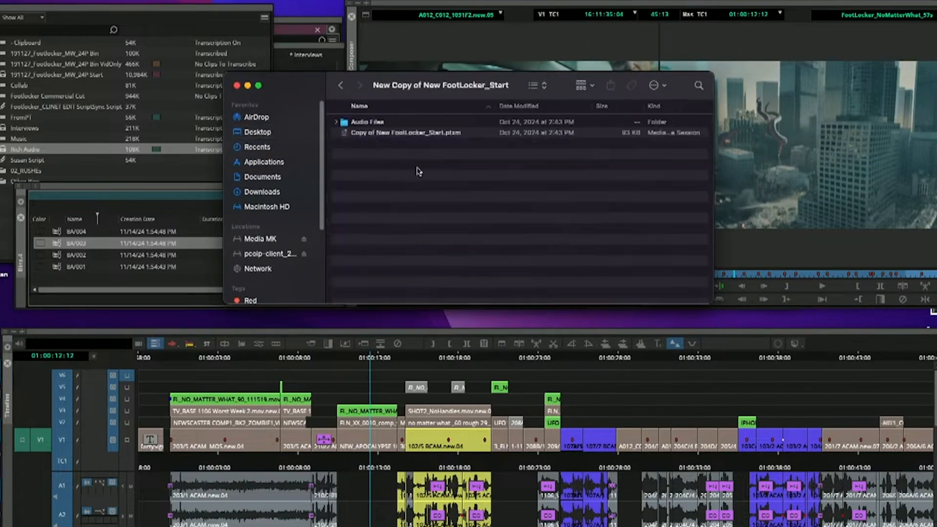
click(360, 134)
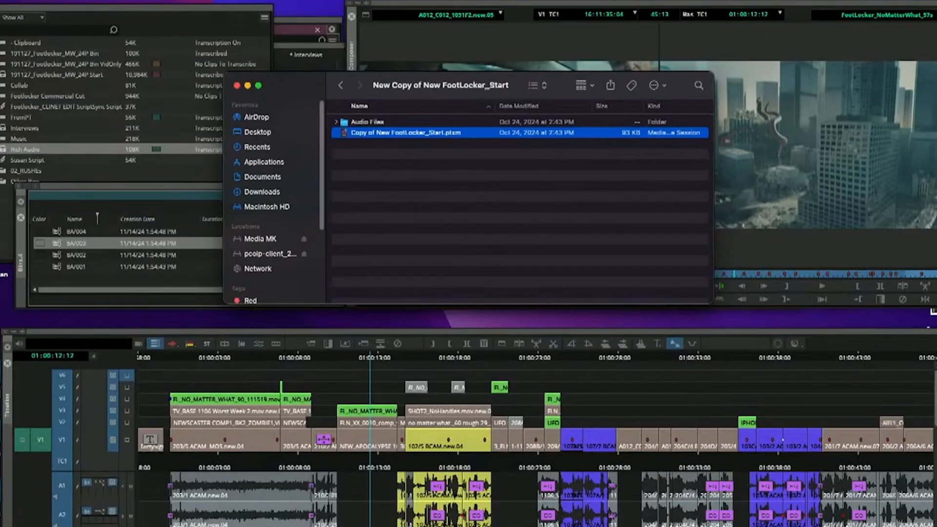
- Return to Media Composer and open the FromPT bin
click(21, 0)
click(8, 289)
double_click(2, 119)
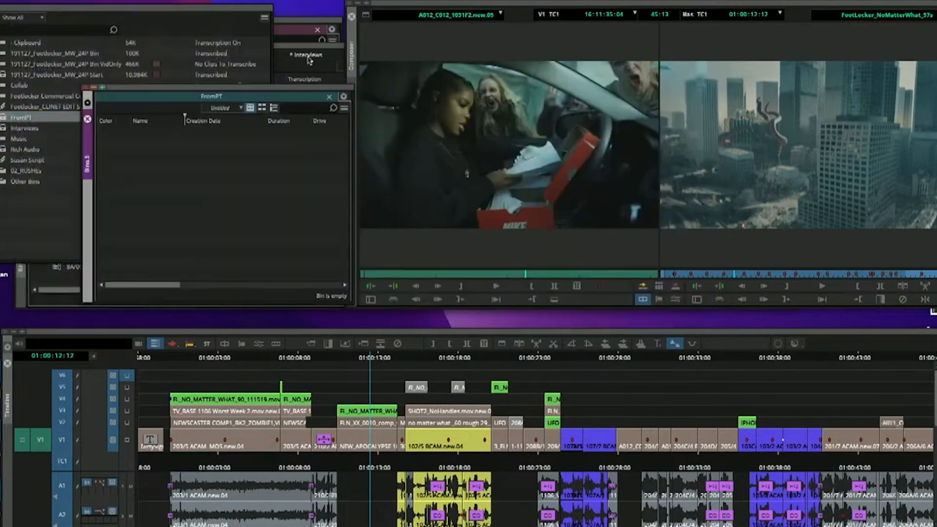
- Switch to Finder and import Copy of New FootLocker_Start.ptxm into the FromPT bin, keeping both windows in view
mouse_move(43, 523)
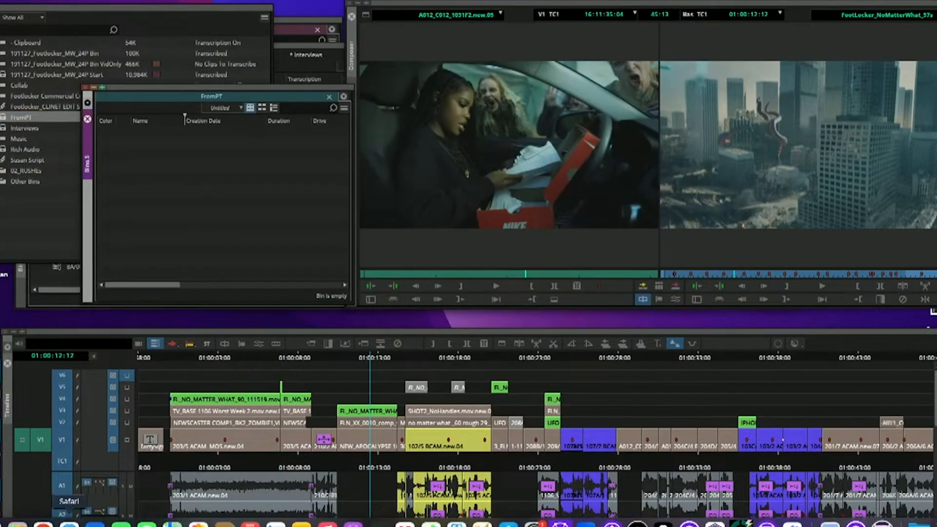
click(17, 524)
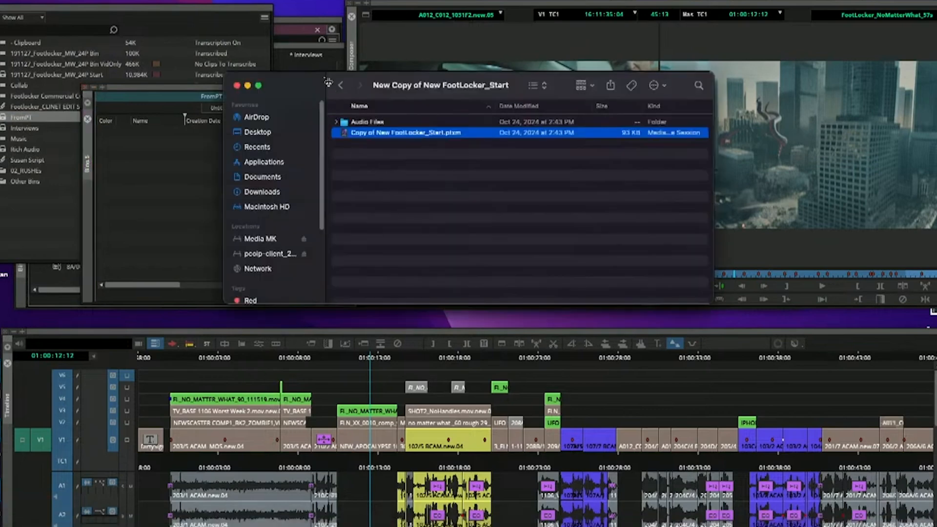
drag(333, 82, 441, 117)
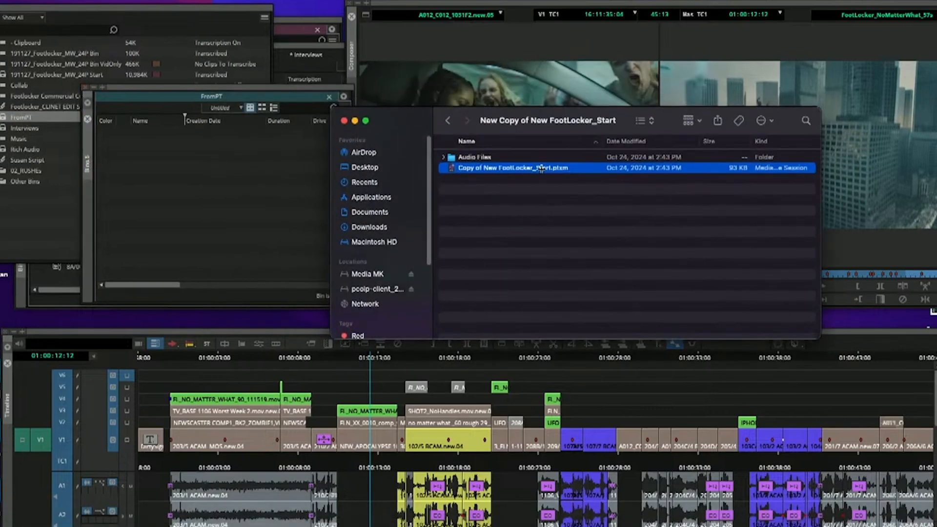
drag(453, 168, 244, 170)
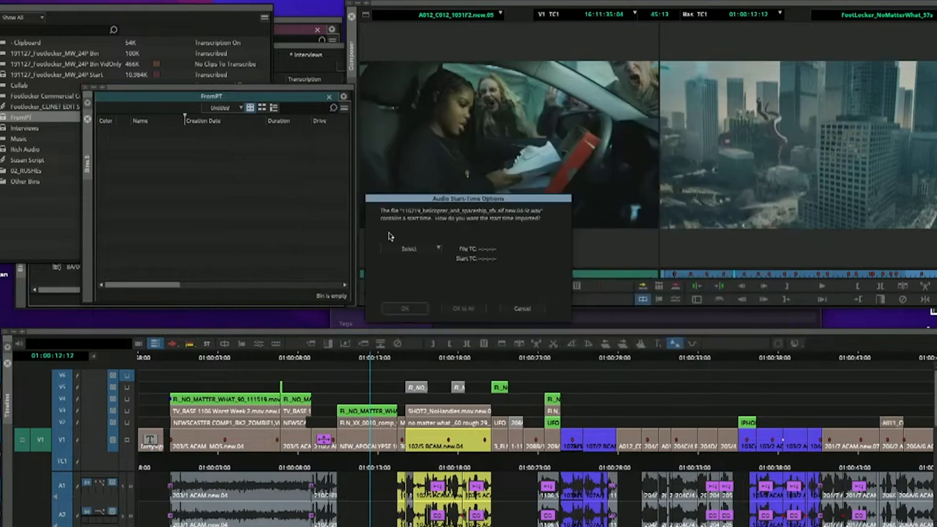
- Set the audio start-time import option to 25 fps and apply it to all imported files
click(409, 249)
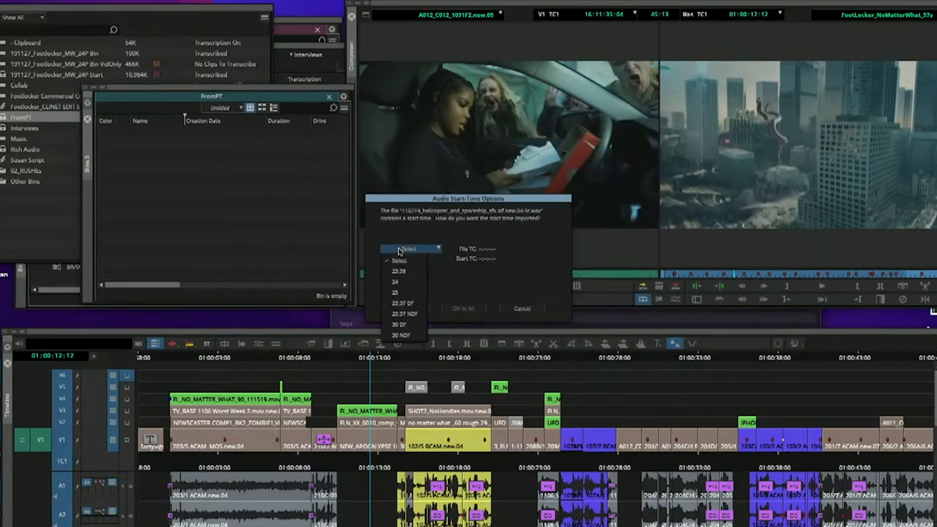
click(411, 292)
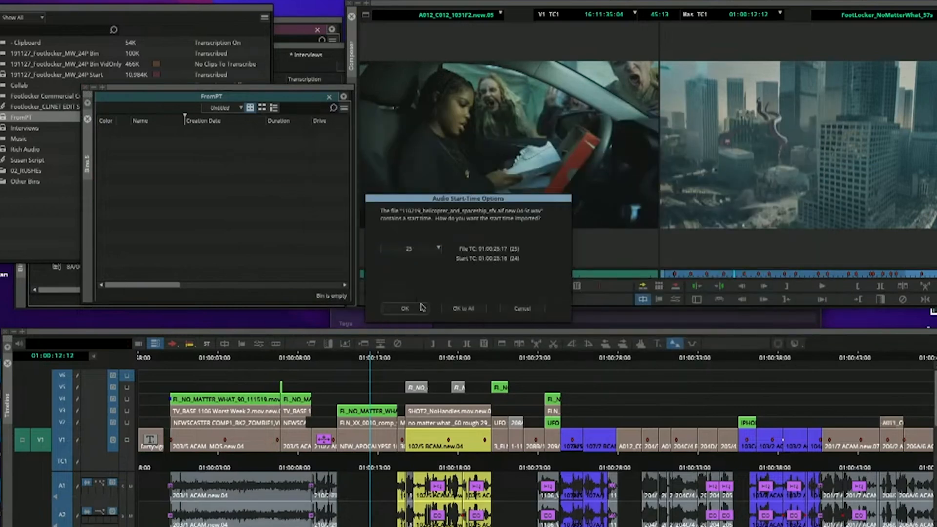
click(463, 309)
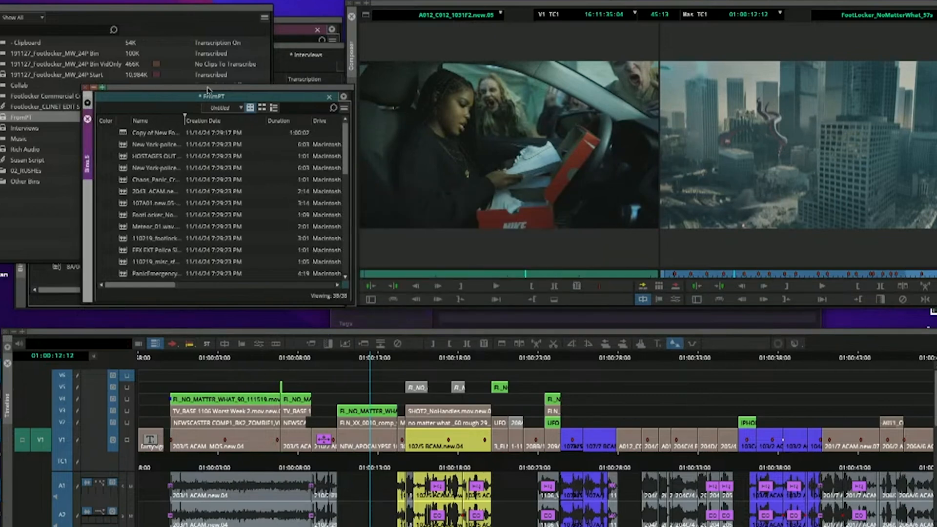
- Move and enlarge the FromPT bin window, and load the imported Copy of New FootLocker_Start sequence into the timeline
drag(209, 97, 169, 39)
drag(308, 244, 445, 378)
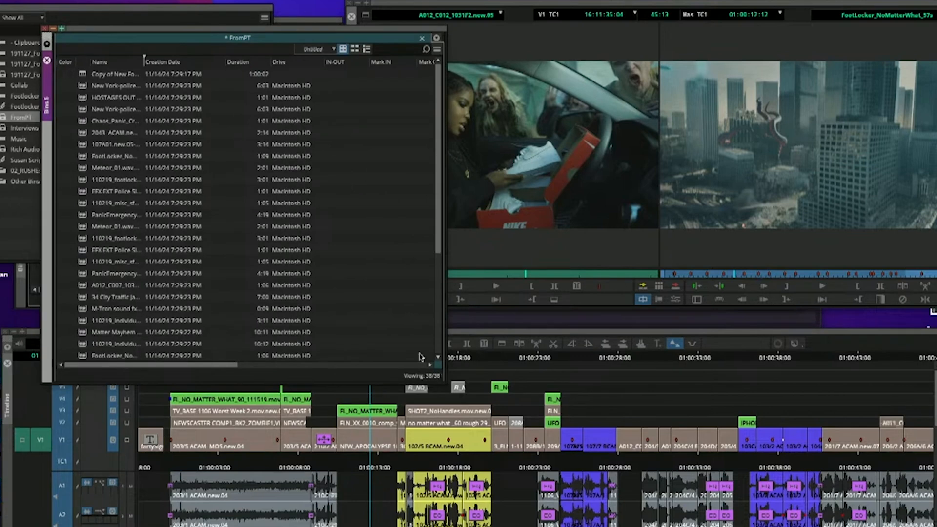
click(85, 78)
double_click(84, 77)
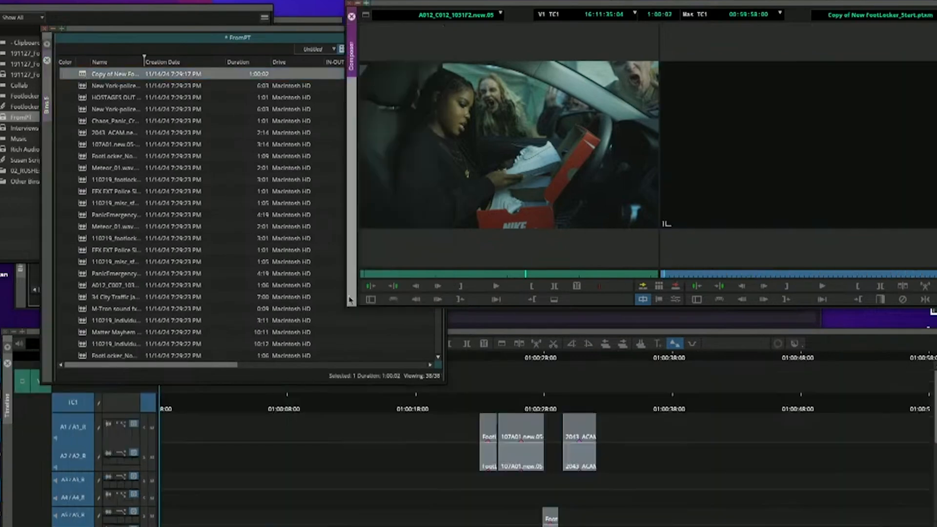
- Look through the audio tracks of the imported Pro Tools sequence, with the timeline window brought to the front
scroll(725, 420, up, 6)
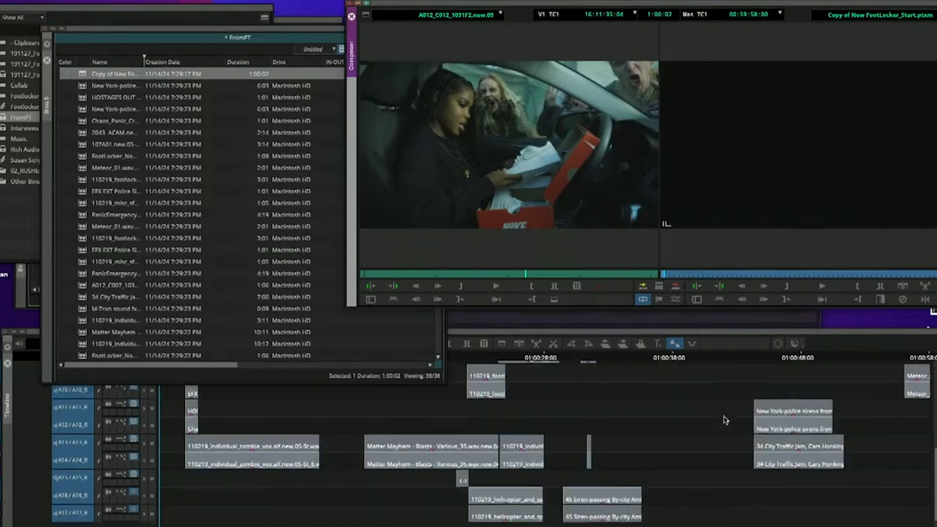
scroll(712, 435, down, 7)
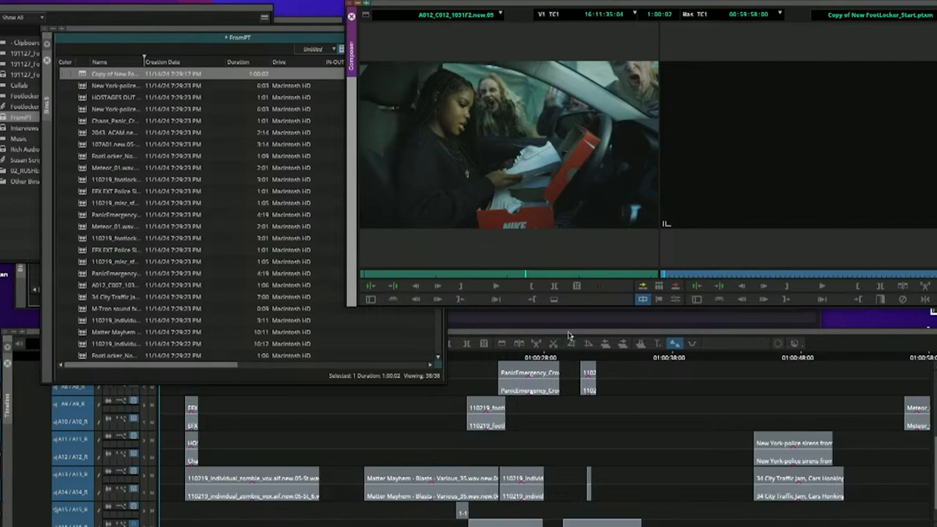
click(512, 340)
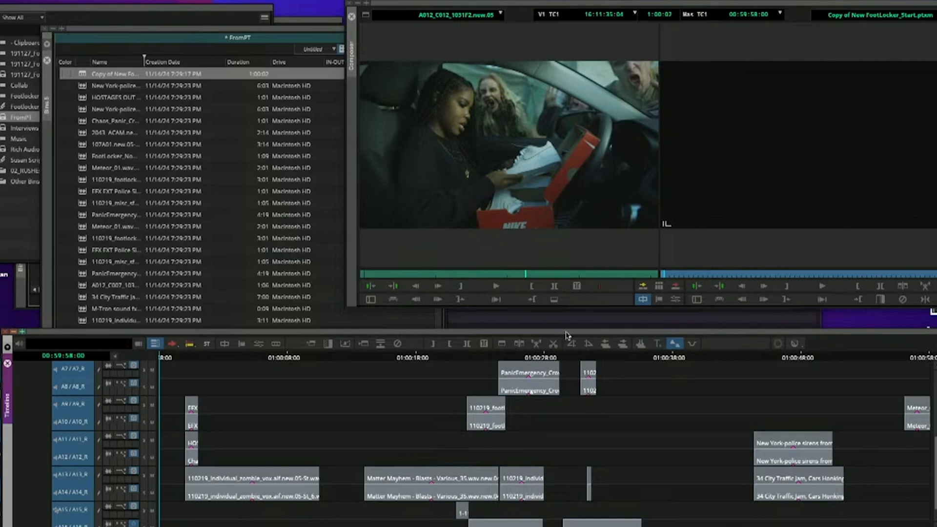
- Reload the FootLocker_NoMatterWhat_57s sequence into the record monitor and select the first New York-police clip in the FromPT bin
click(864, 17)
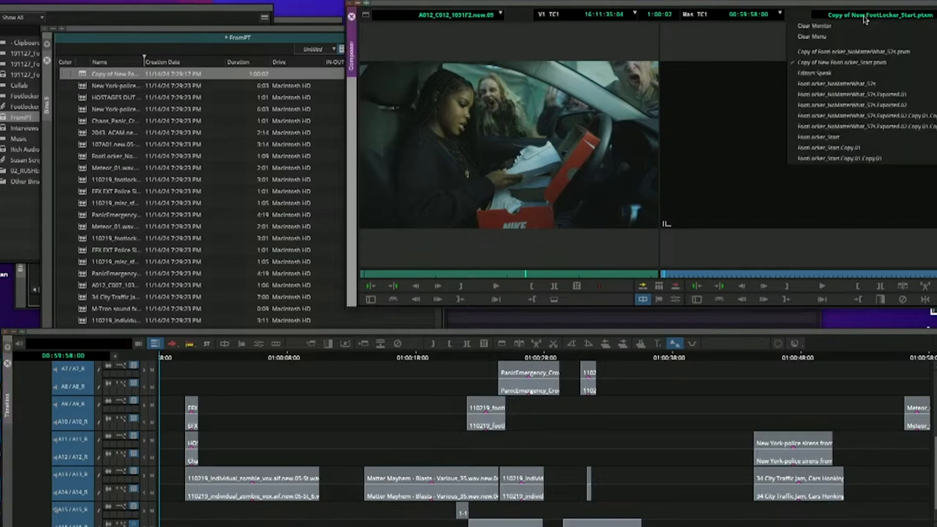
click(876, 84)
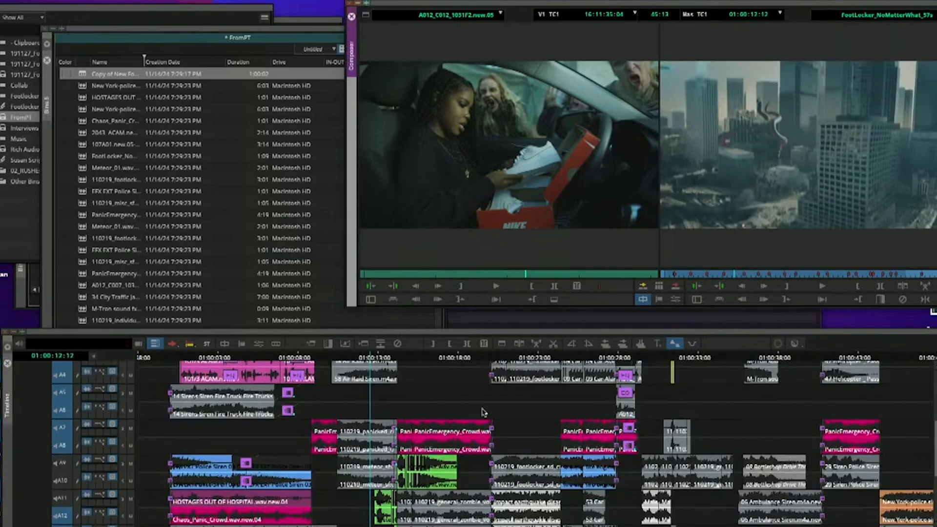
click(70, 86)
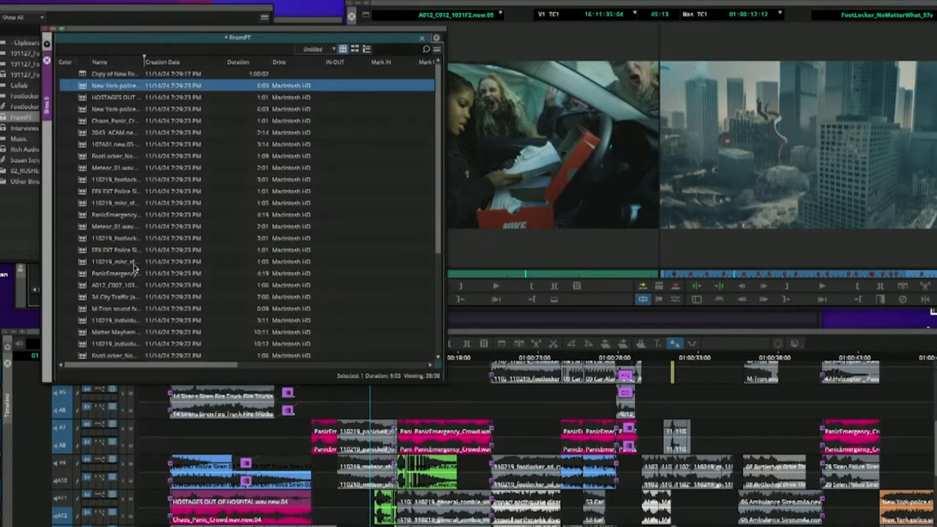
- Extend the selection to all imported audio clips in the FromPT bin, set their clip color to yellow and clear the selection
drag(439, 212, 438, 308)
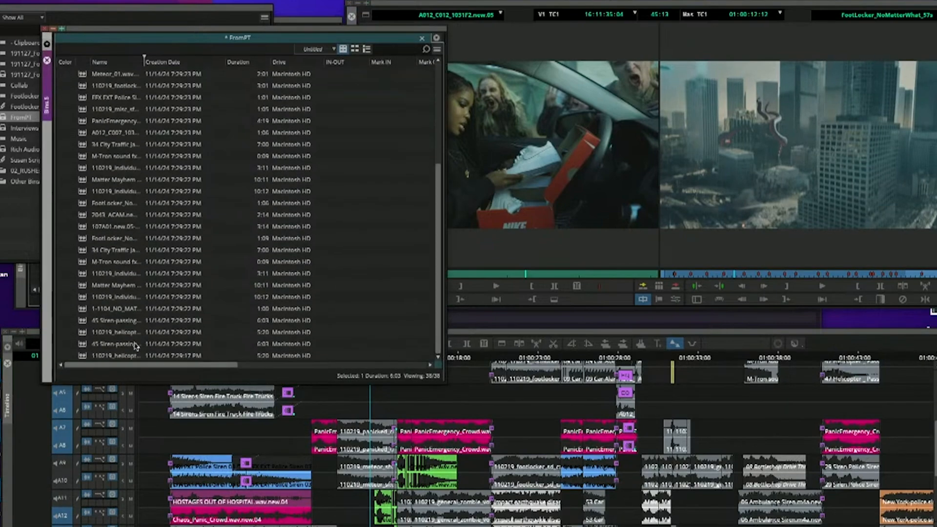
shift+click(72, 356)
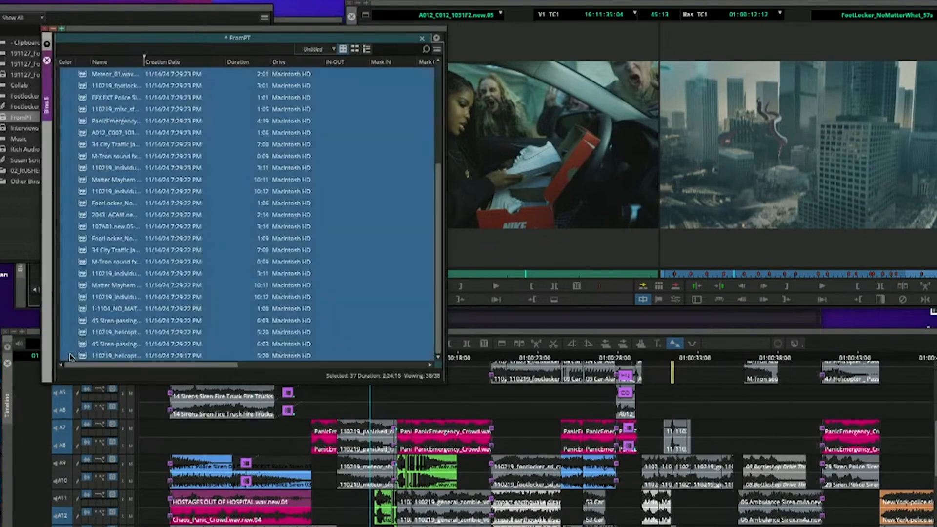
click(80, 226)
click(95, 218)
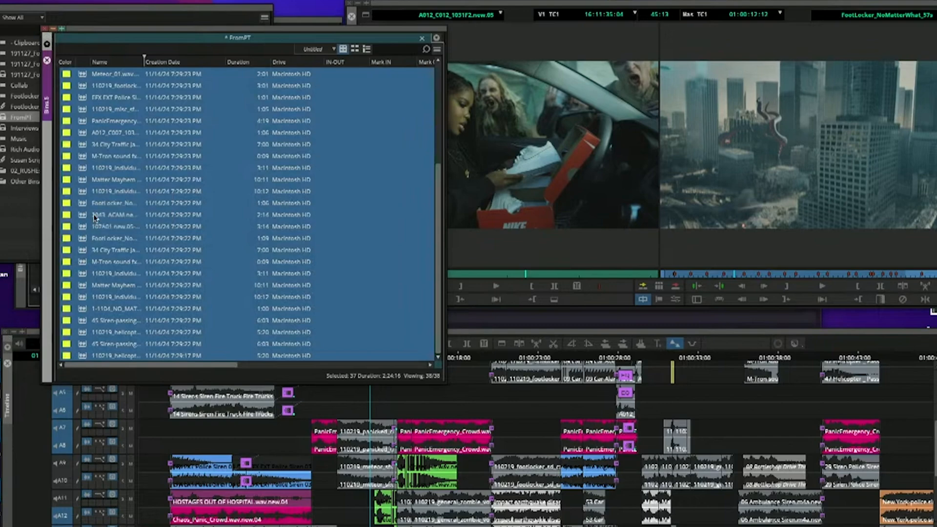
drag(438, 195, 448, 76)
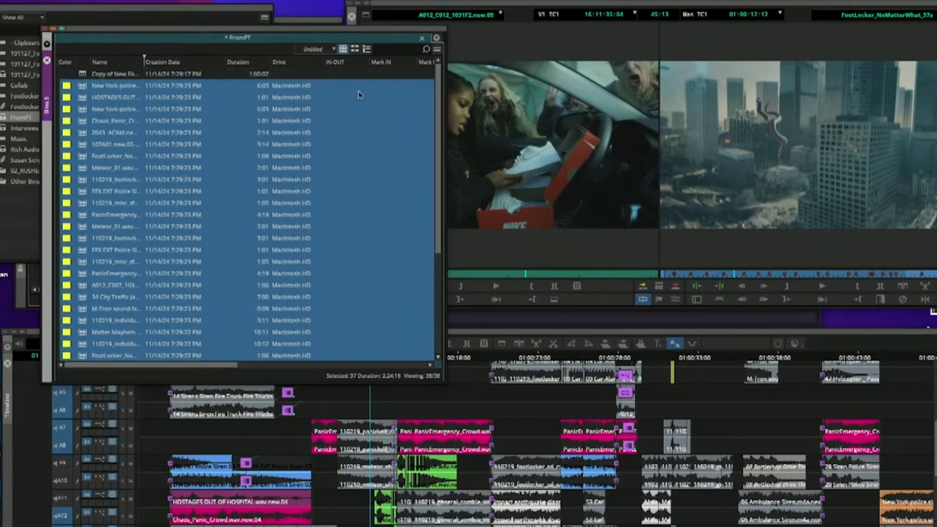
click(325, 111)
- Use Spot to Timecode to place the imported Copy of New FootLocker_Start sequence into the FootLocker_NoMatterWhat_57s timeline
click(95, 74)
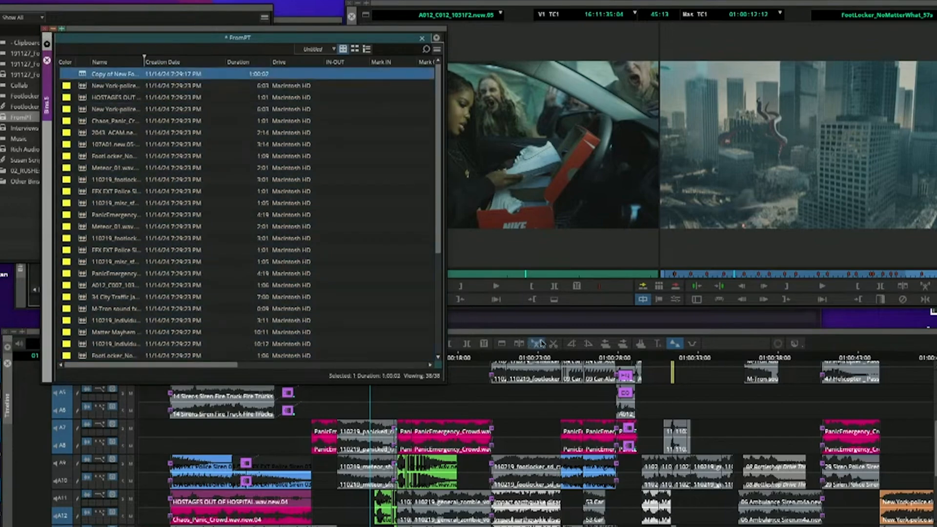
right_click(83, 74)
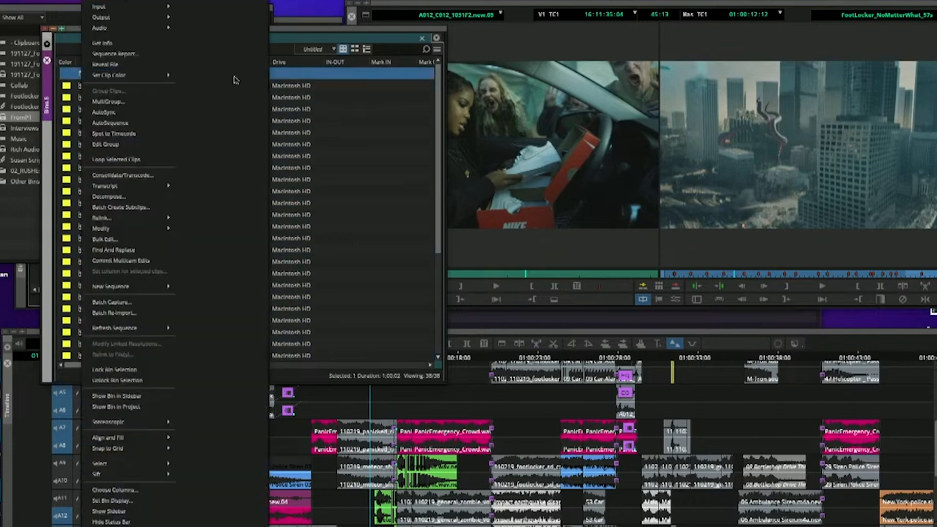
click(262, 261)
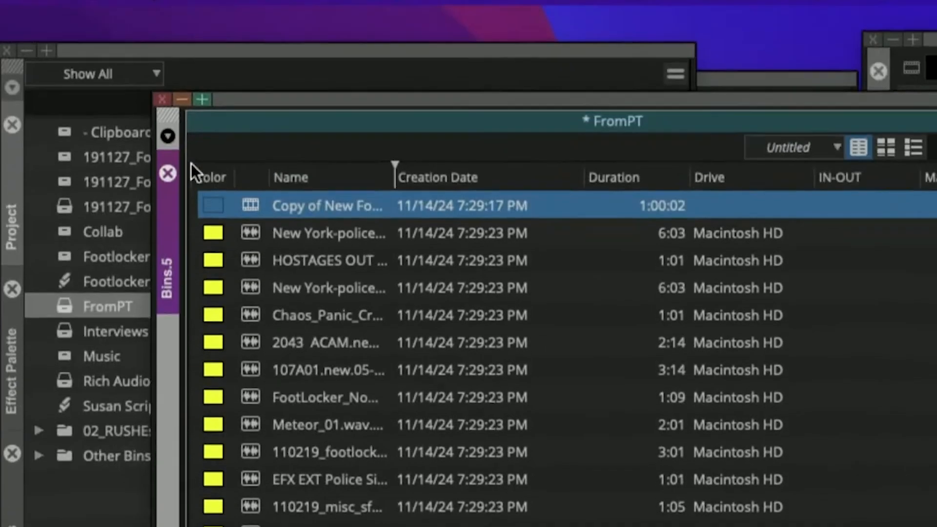
right_click(256, 207)
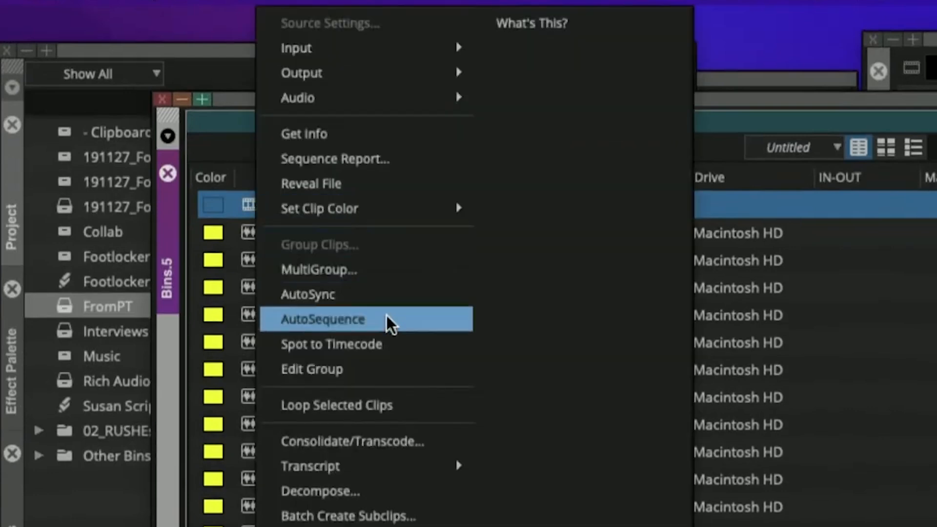
click(385, 348)
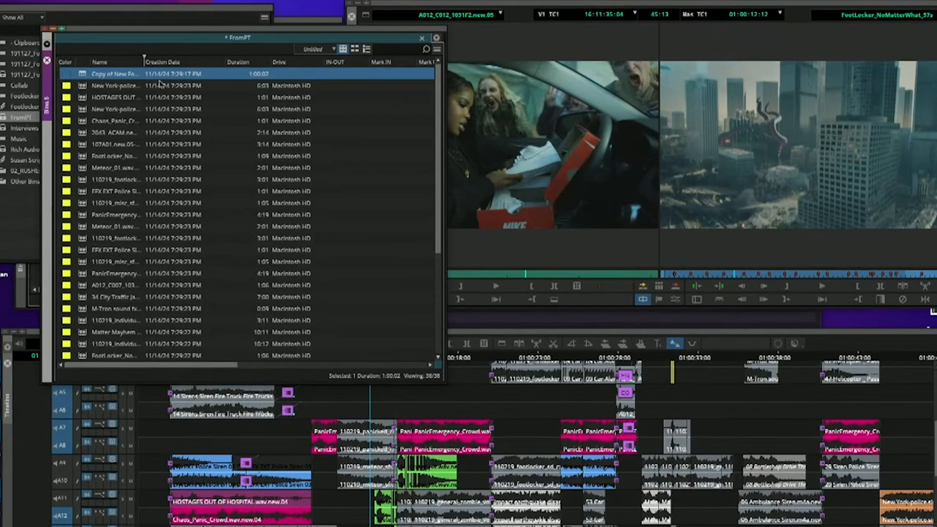
right_click(83, 77)
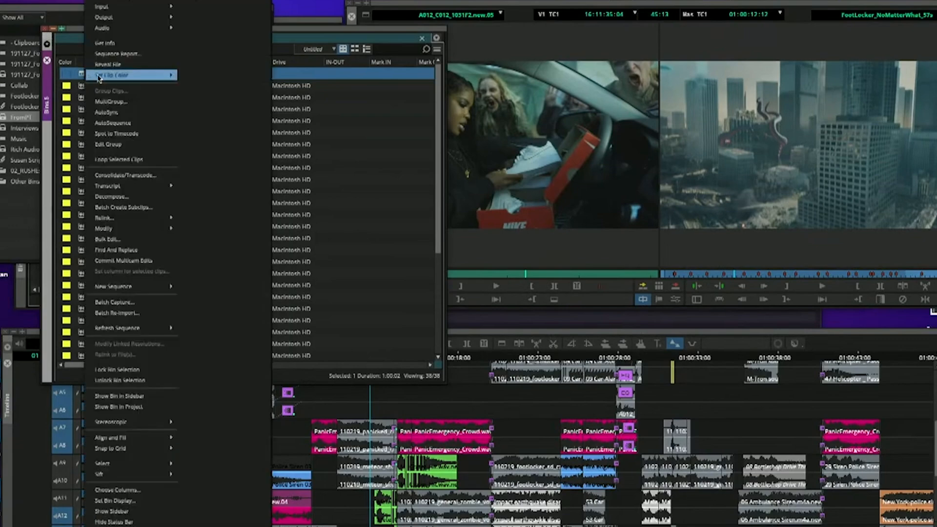
click(98, 133)
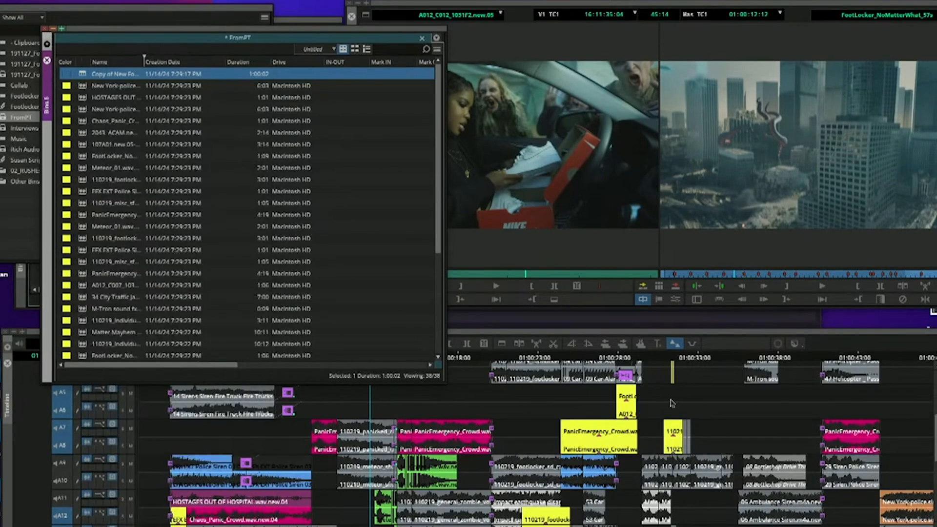